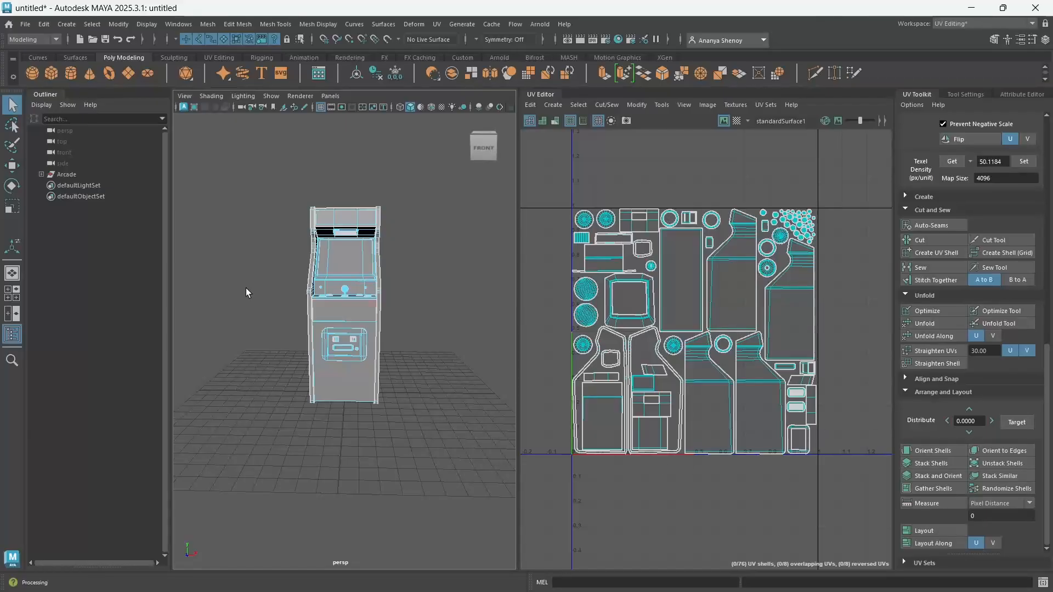
- Select all UV shells of the arcade cabinet and arrange them with the automatic Layout
{"action": "left_click_drag", "start_coordinate": [264, 324], "coordinate": [305, 271], "text": "alt"}
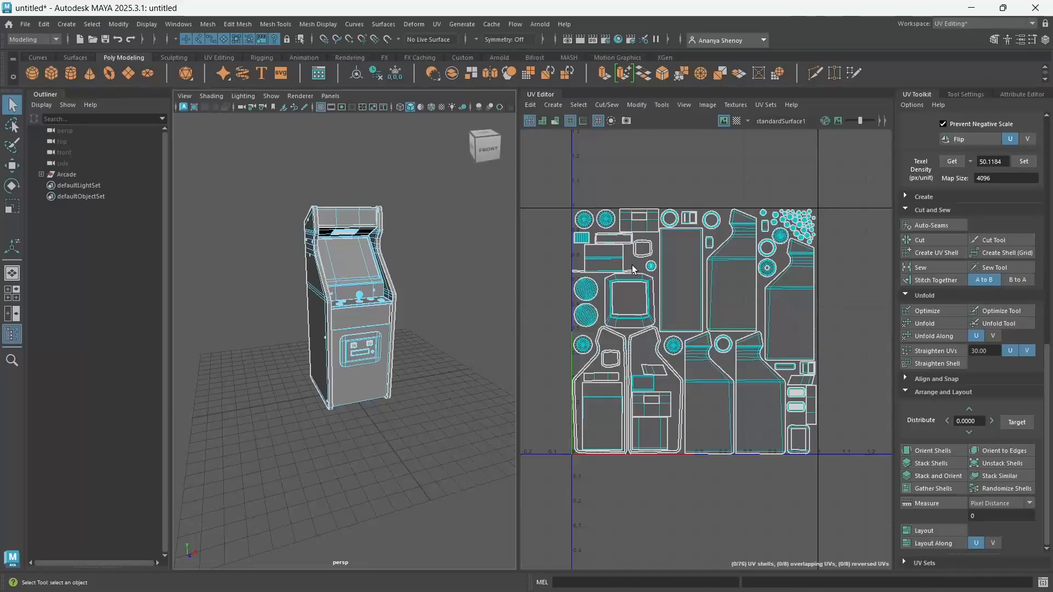
{"action": "right_click_drag", "start_coordinate": [631, 264], "coordinate": [581, 245]}
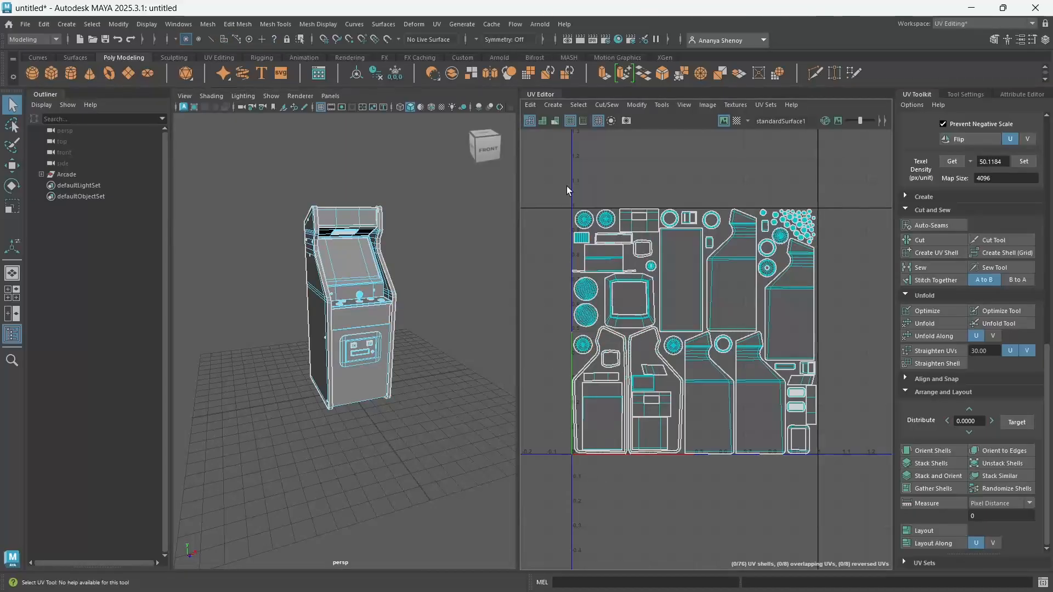
{"action": "right_click_drag", "start_coordinate": [674, 345], "coordinate": [636, 323]}
{"action": "left_click_drag", "start_coordinate": [560, 183], "coordinate": [881, 505]}
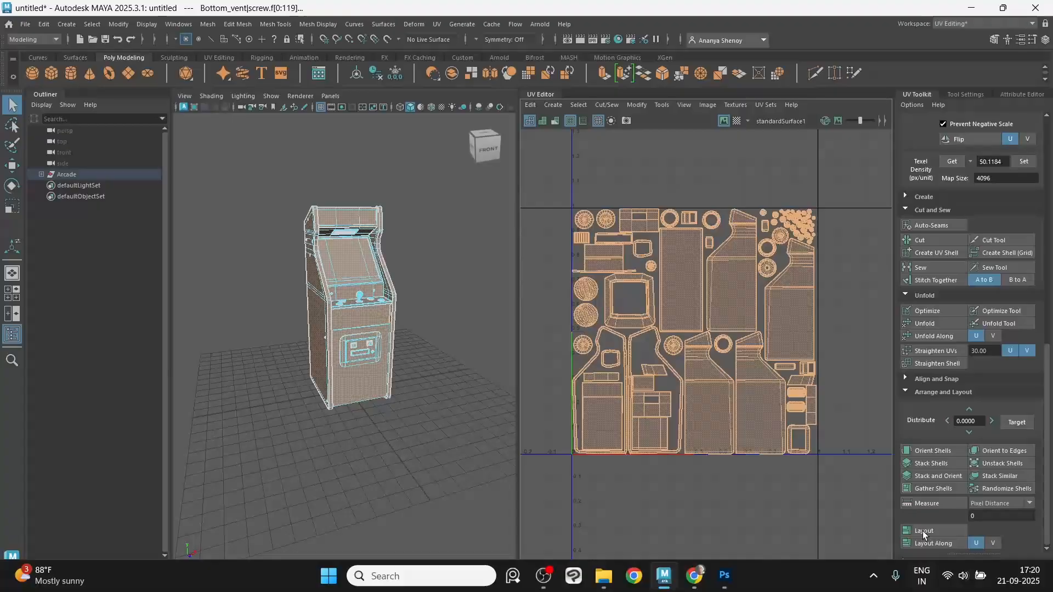
{"action": "left_click", "coordinate": [951, 533]}
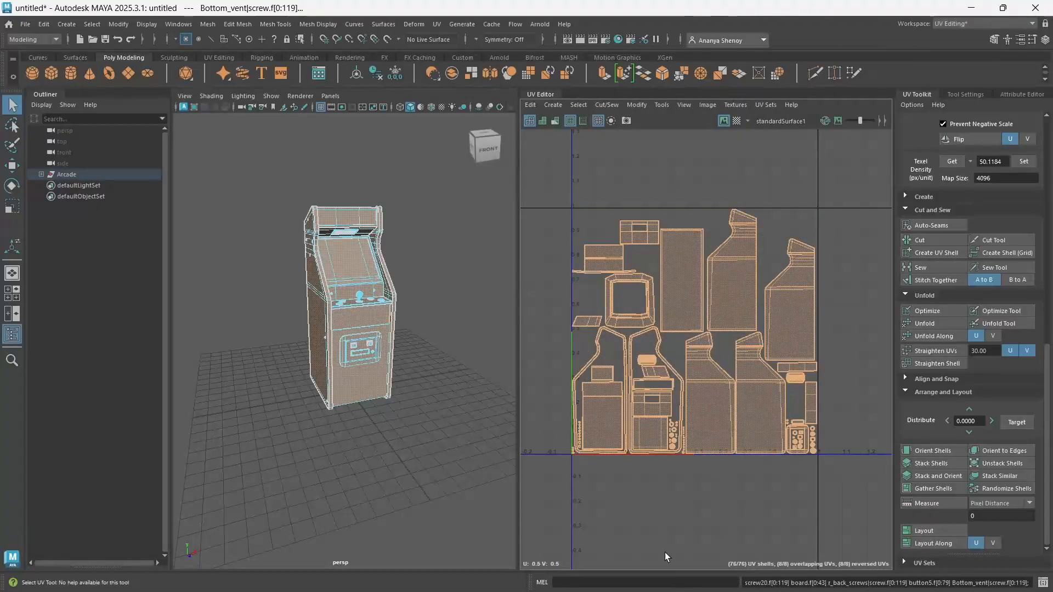
- Examine the new layout, checking the r_support1 shell and the row of tiny back-screw shells packed between the side panels
{"action": "left_click", "coordinate": [736, 250]}
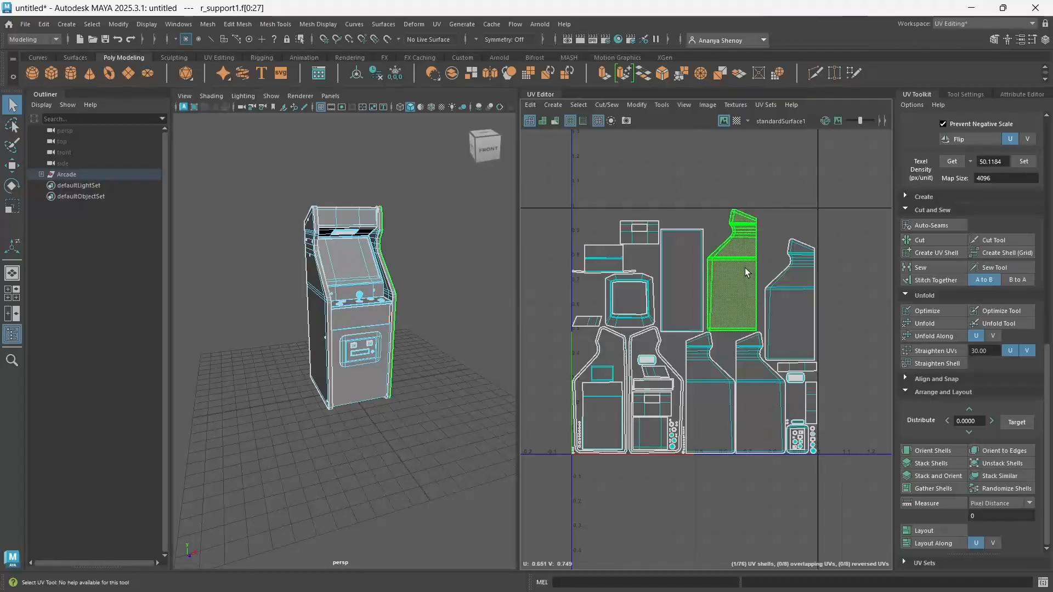
{"action": "scroll", "coordinate": [769, 249], "scroll_direction": "up", "scroll_amount": 2}
{"action": "scroll", "coordinate": [753, 263], "scroll_direction": "down", "scroll_amount": 2}
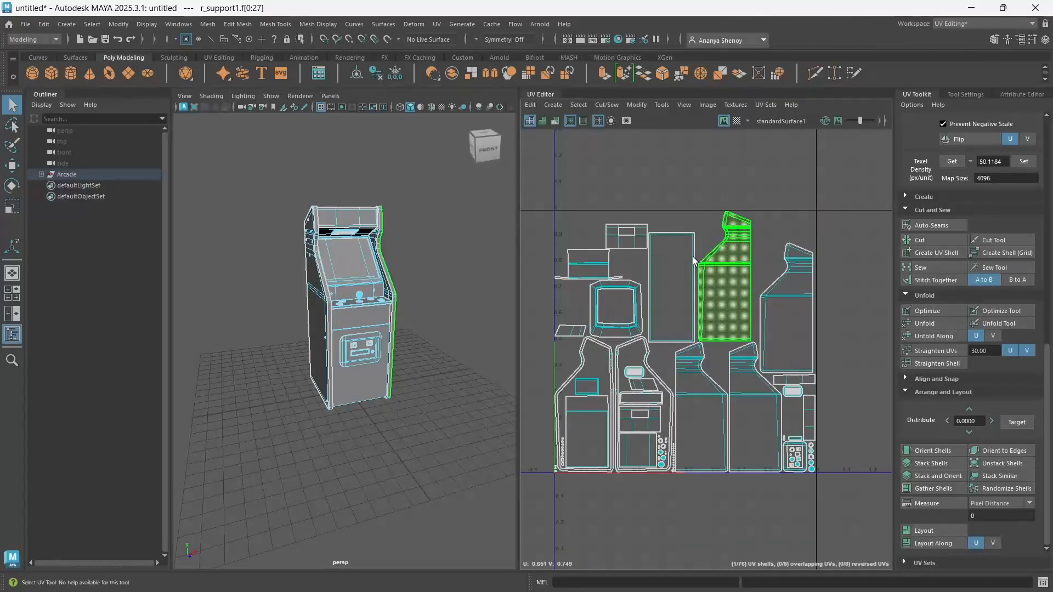
{"action": "scroll", "coordinate": [636, 524], "scroll_direction": "up", "scroll_amount": 3}
{"action": "scroll", "coordinate": [635, 524], "scroll_direction": "up", "scroll_amount": 2}
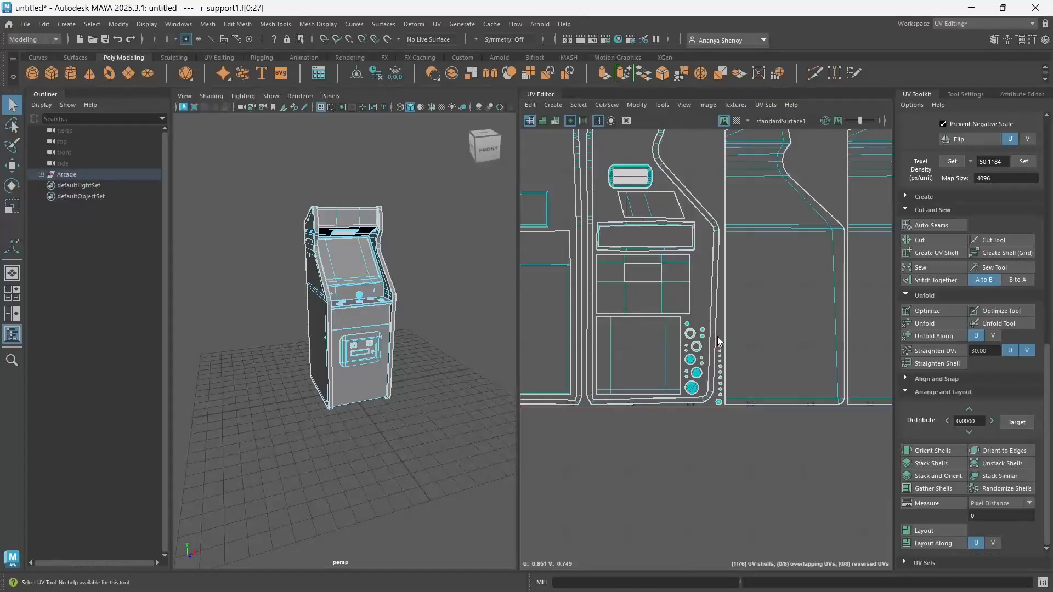
{"action": "left_click", "coordinate": [709, 399]}
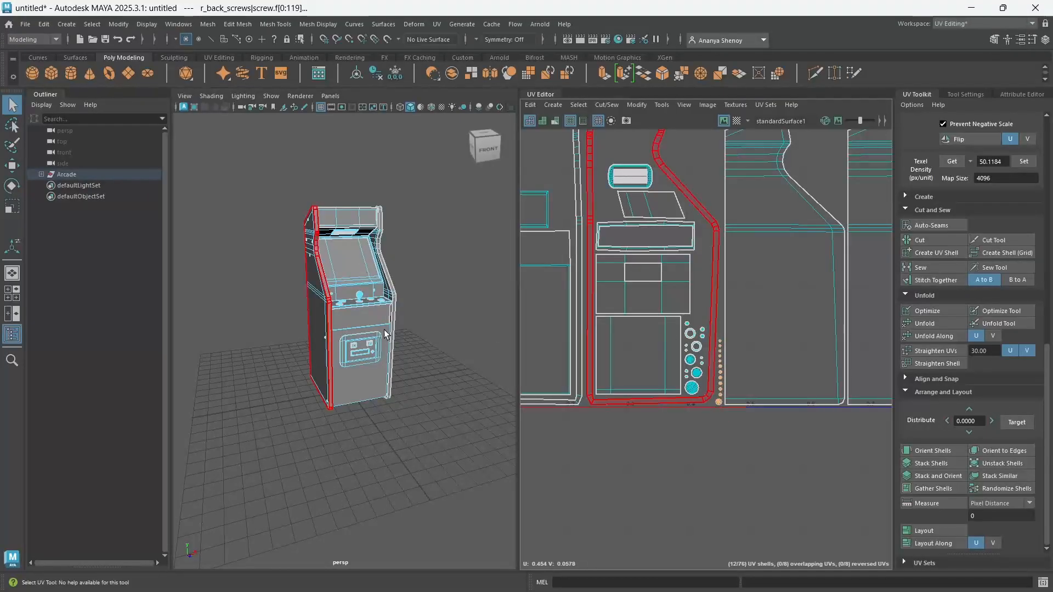
- Select the joystick ball on the cabinet's control board and inspect its shell and the neighbouring small shells in the UV layout
{"action": "scroll", "coordinate": [333, 329], "scroll_direction": "up", "scroll_amount": 6}
{"action": "left_click_drag", "start_coordinate": [340, 331], "coordinate": [383, 362], "text": "alt"}
{"action": "left_click", "coordinate": [436, 260]}
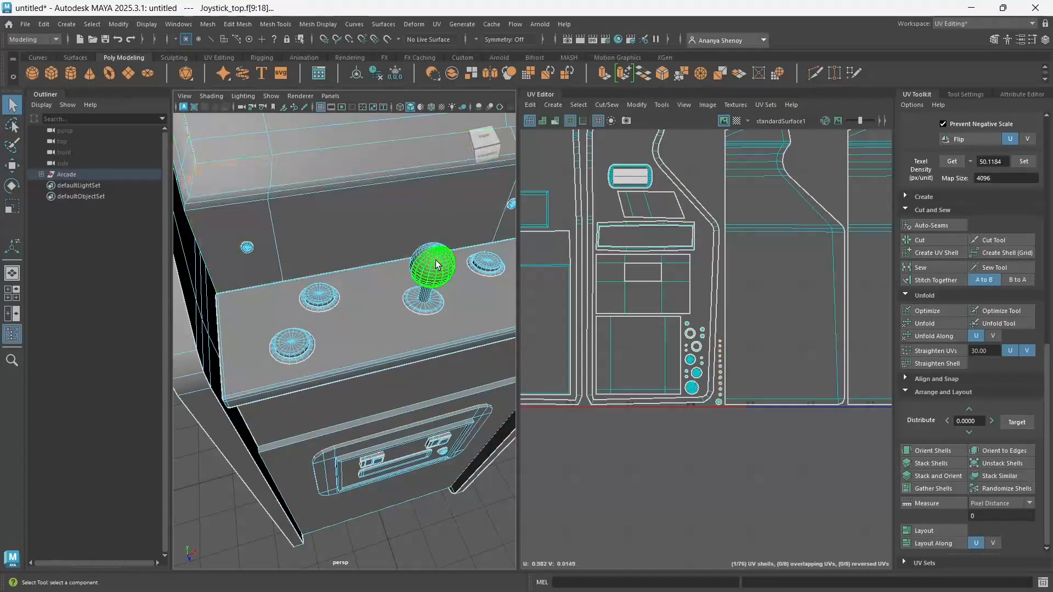
{"action": "scroll", "coordinate": [729, 389], "scroll_direction": "down", "scroll_amount": 6}
{"action": "scroll", "coordinate": [830, 391], "scroll_direction": "up", "scroll_amount": 6}
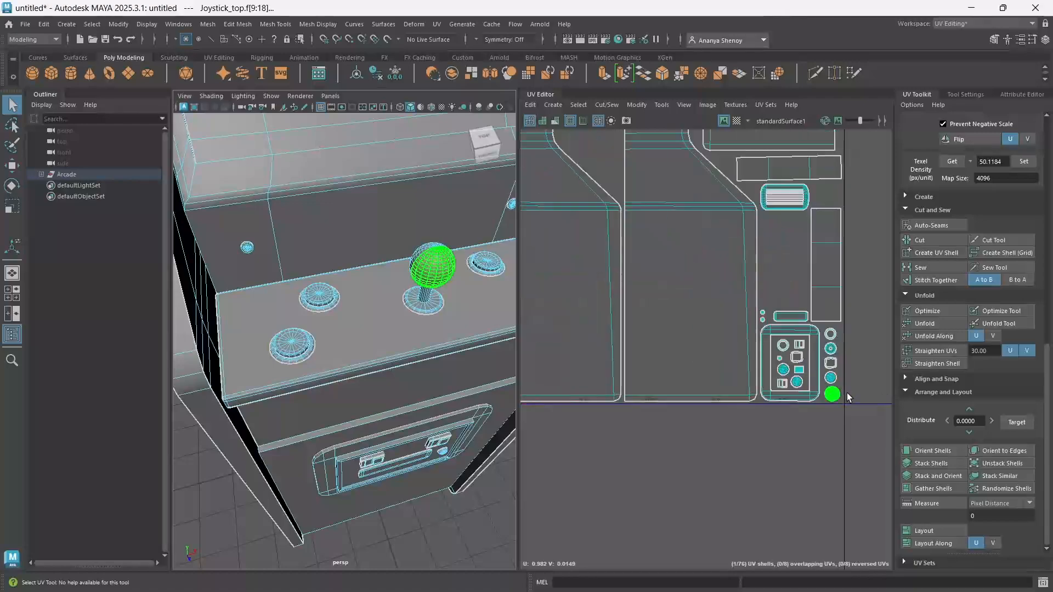
{"action": "scroll", "coordinate": [846, 392], "scroll_direction": "down", "scroll_amount": 5}
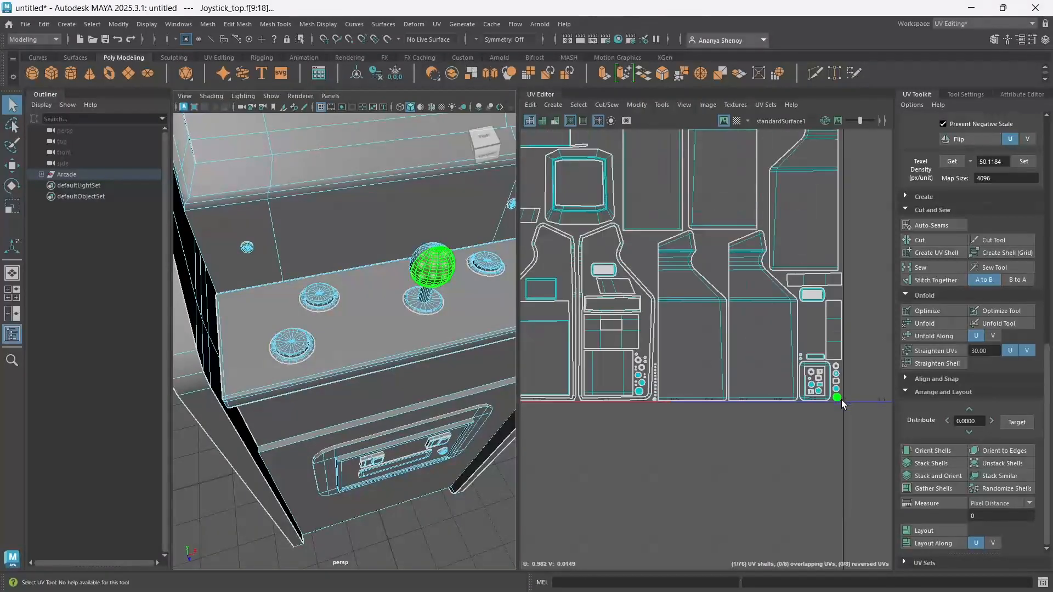
{"action": "left_click", "coordinate": [837, 390]}
{"action": "left_click", "coordinate": [827, 387]}
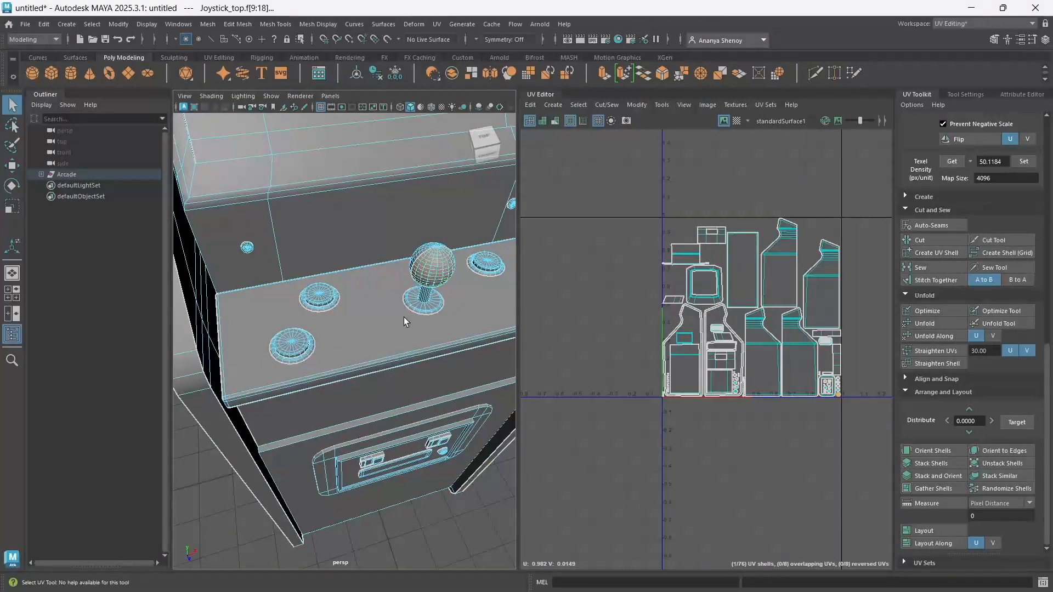
{"action": "scroll", "coordinate": [403, 317], "scroll_direction": "down", "scroll_amount": 8}
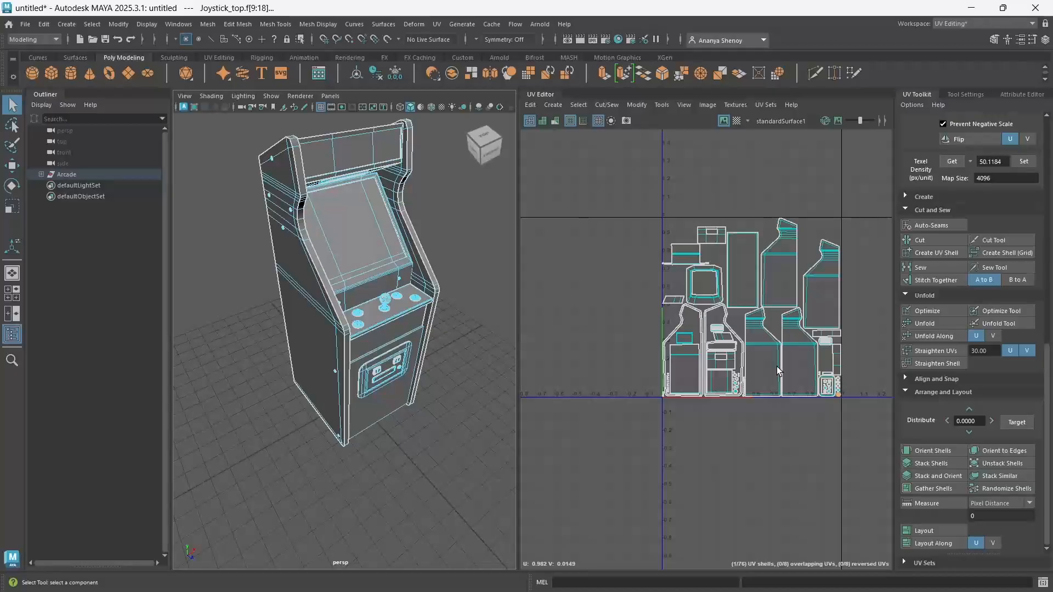
{"action": "left_click", "coordinate": [943, 528]}
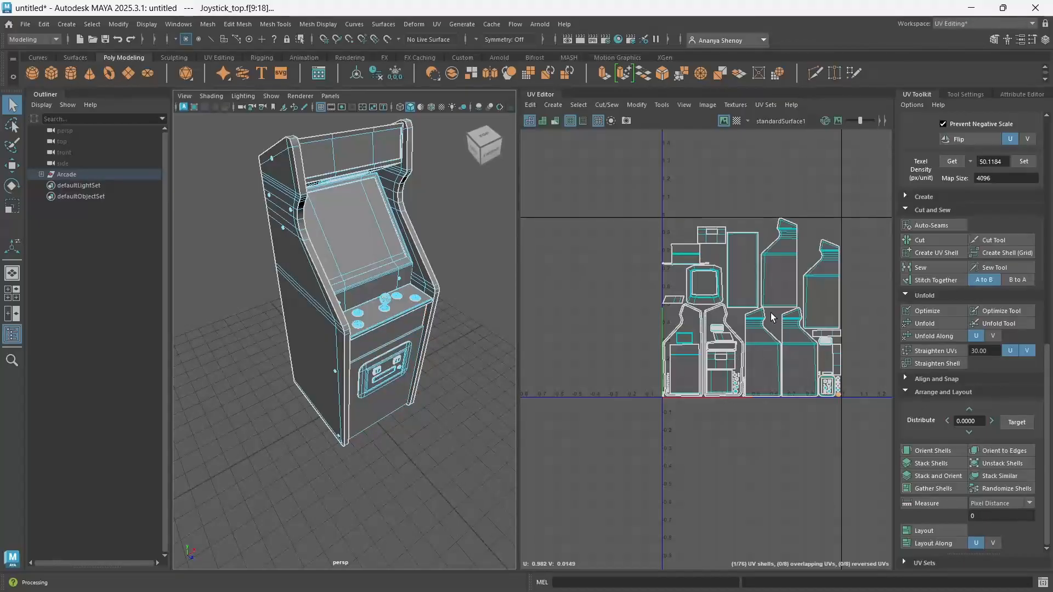
- Move the cluster of small button, joystick and screw shells out of the second side-frame shell to below the UV tile
{"action": "scroll", "coordinate": [719, 396], "scroll_direction": "up", "scroll_amount": 3}
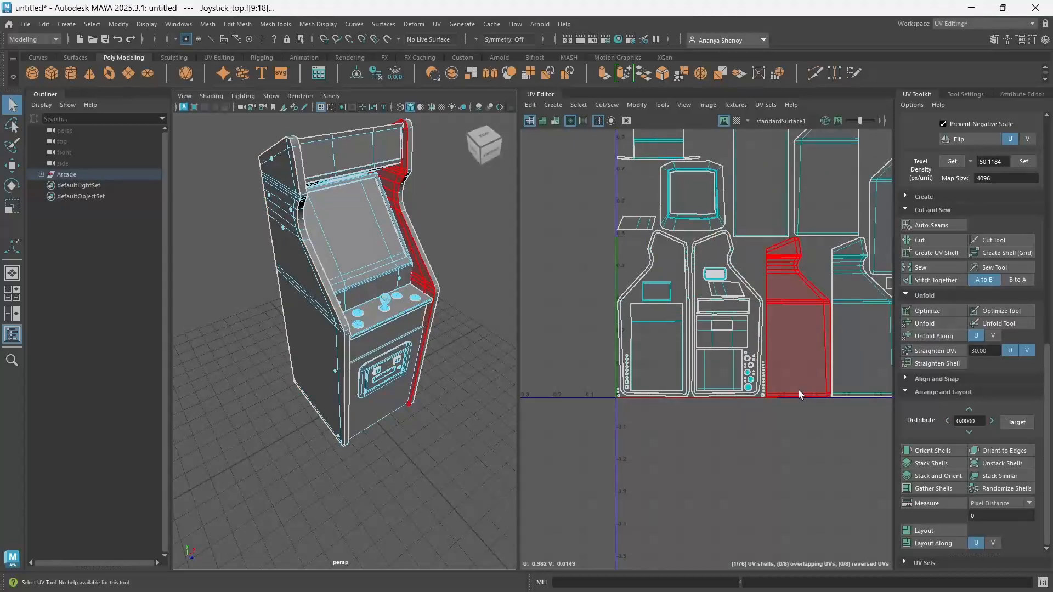
{"action": "scroll", "coordinate": [772, 385], "scroll_direction": "up", "scroll_amount": 2}
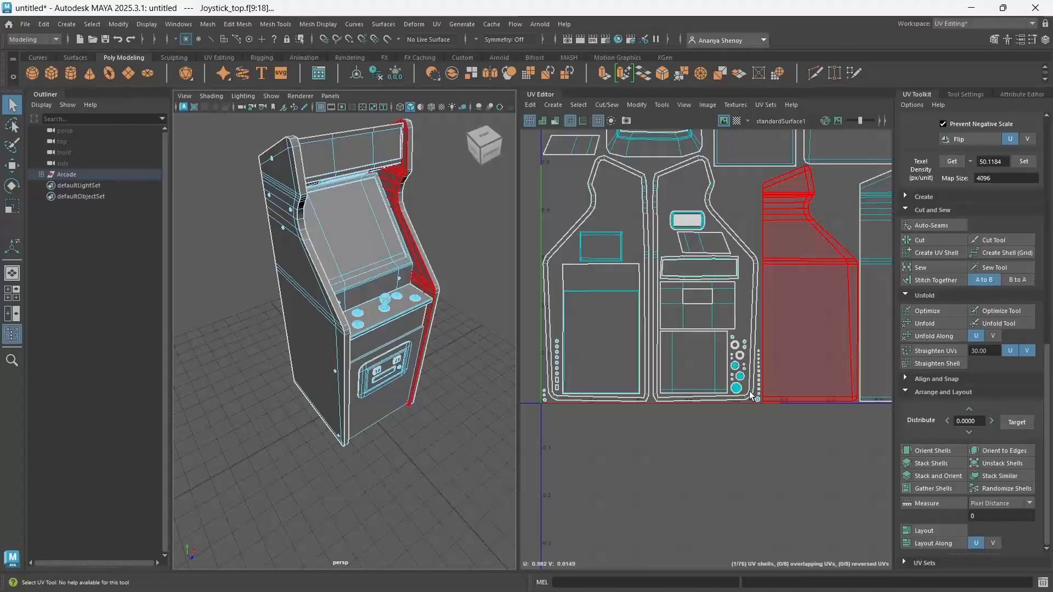
{"action": "scroll", "coordinate": [724, 393], "scroll_direction": "up", "scroll_amount": 2}
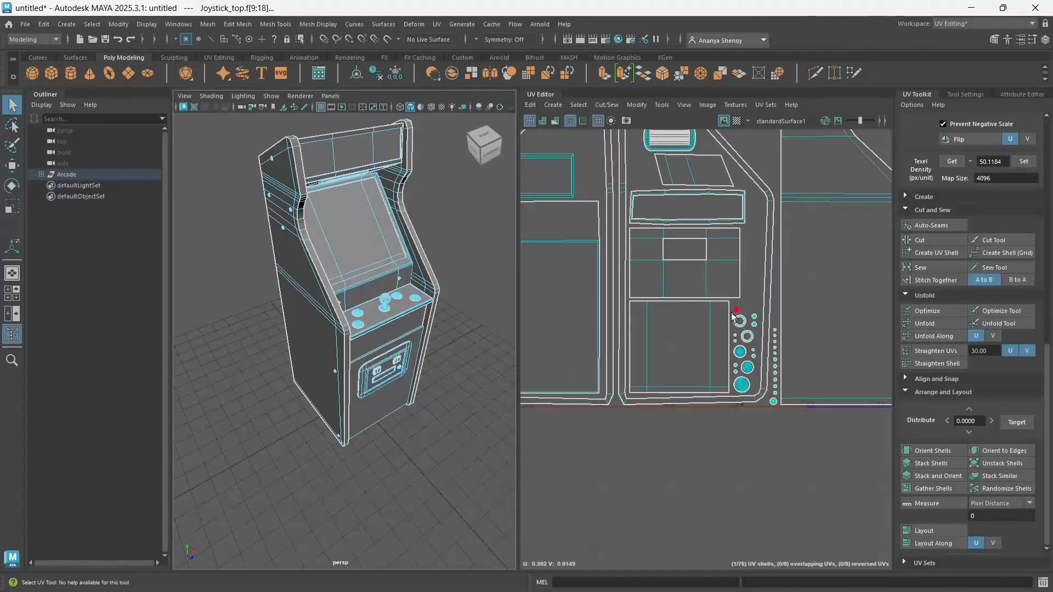
{"action": "left_click_drag", "start_coordinate": [732, 304], "coordinate": [754, 386]}
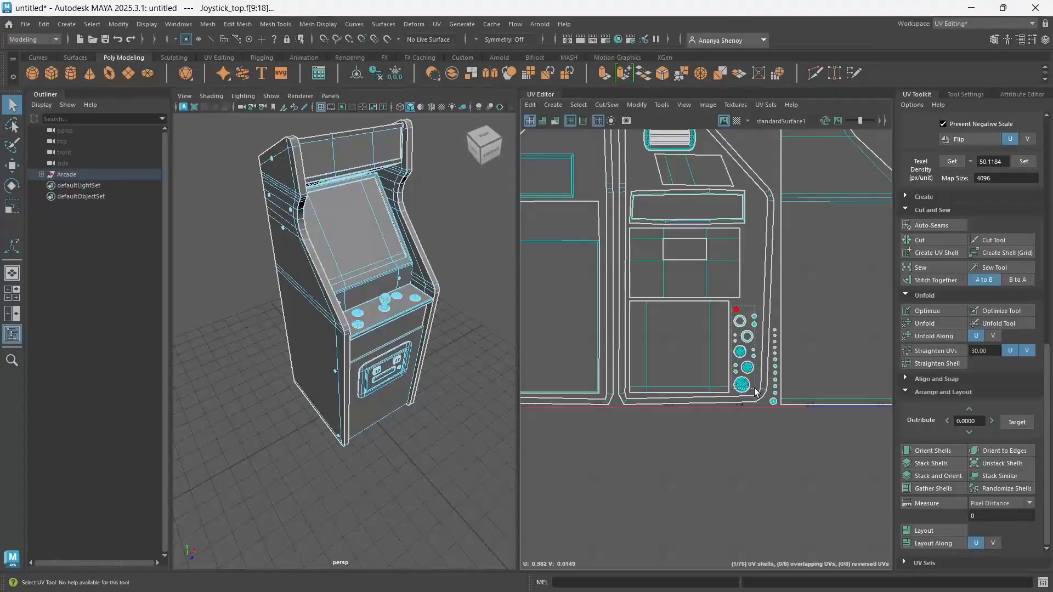
{"action": "left_click_drag", "start_coordinate": [757, 392], "coordinate": [756, 392]}
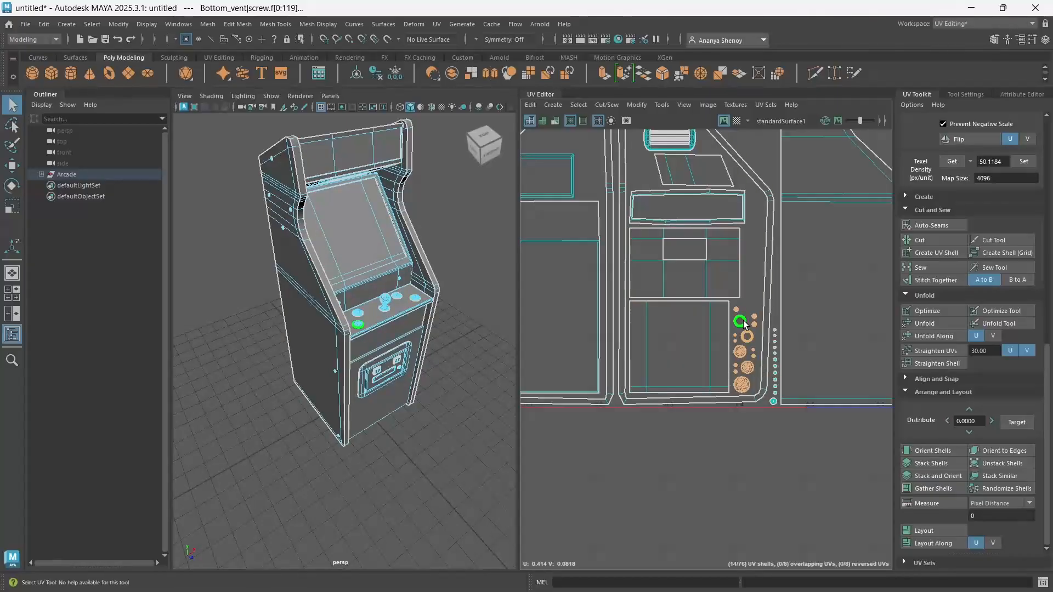
{"action": "scroll", "coordinate": [732, 333], "scroll_direction": "down", "scroll_amount": 3}
{"action": "scroll", "coordinate": [729, 334], "scroll_direction": "down", "scroll_amount": 2}
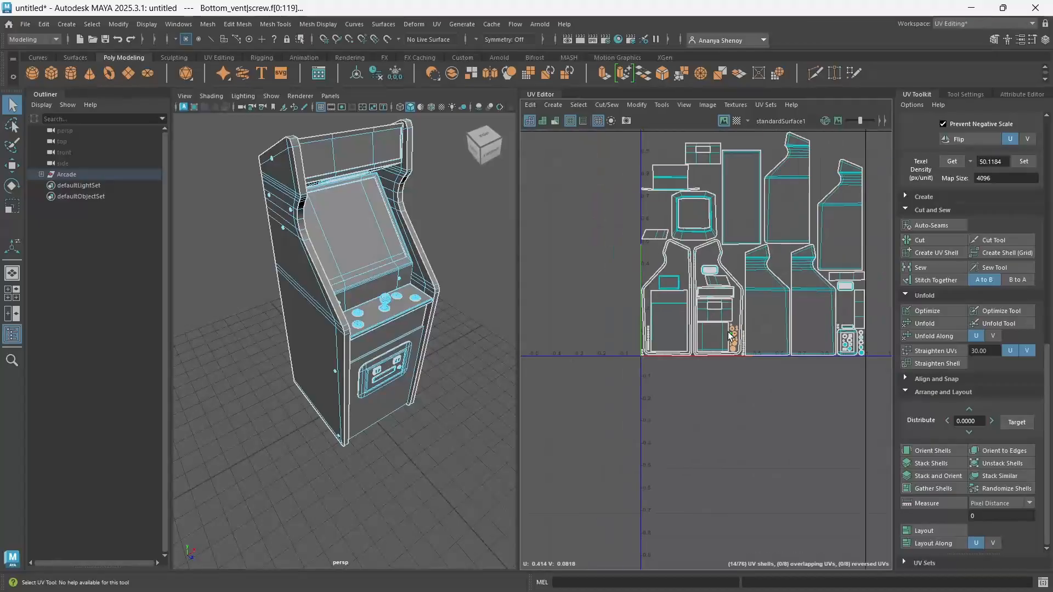
{"action": "scroll", "coordinate": [729, 326], "scroll_direction": "up", "scroll_amount": 1}
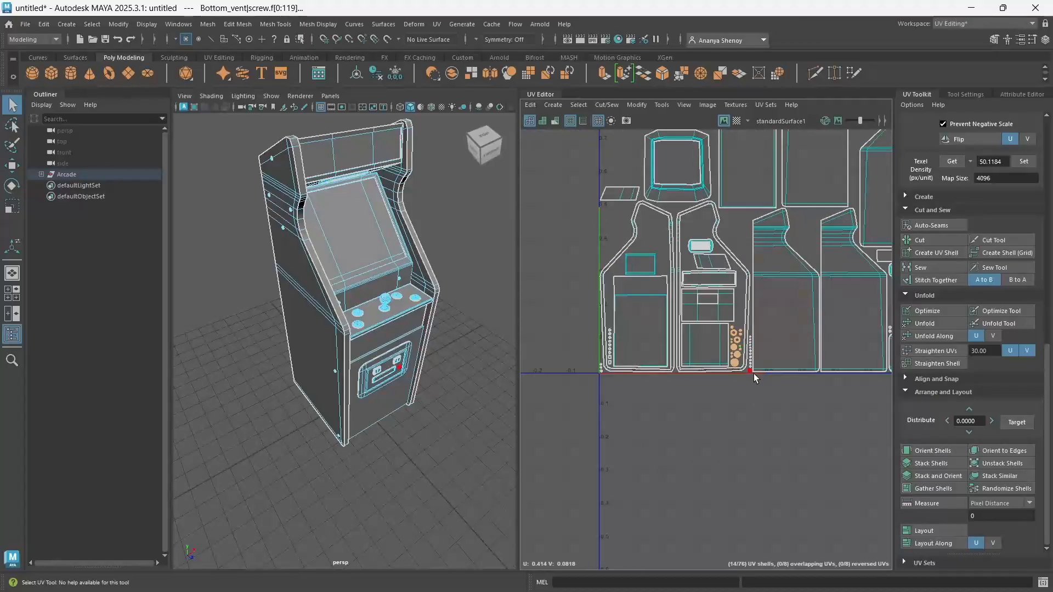
{"action": "key", "text": "w"}
{"action": "left_click", "coordinate": [714, 370]}
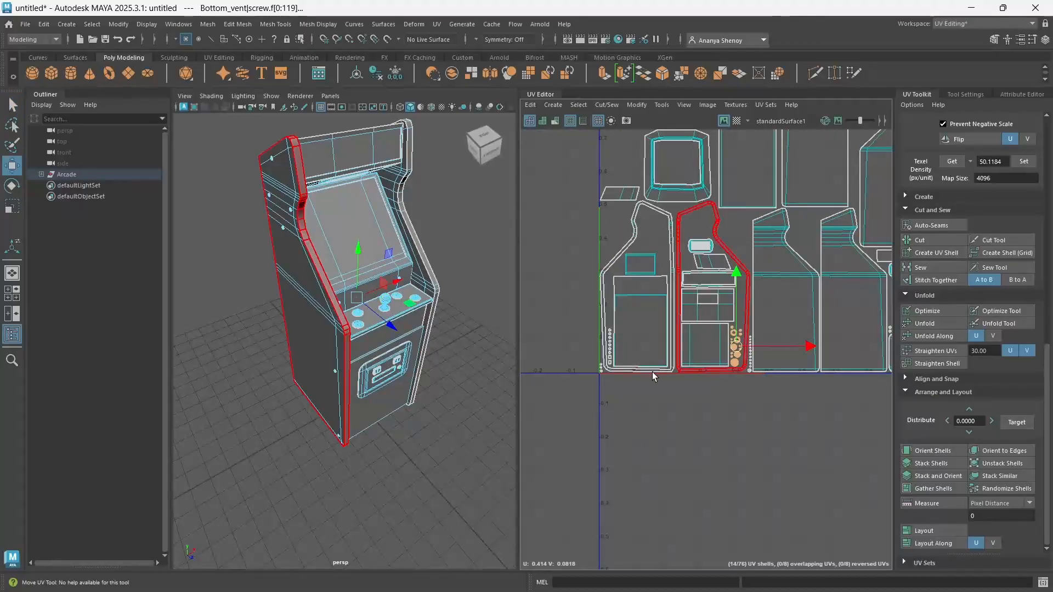
{"action": "left_click", "coordinate": [41, 173]}
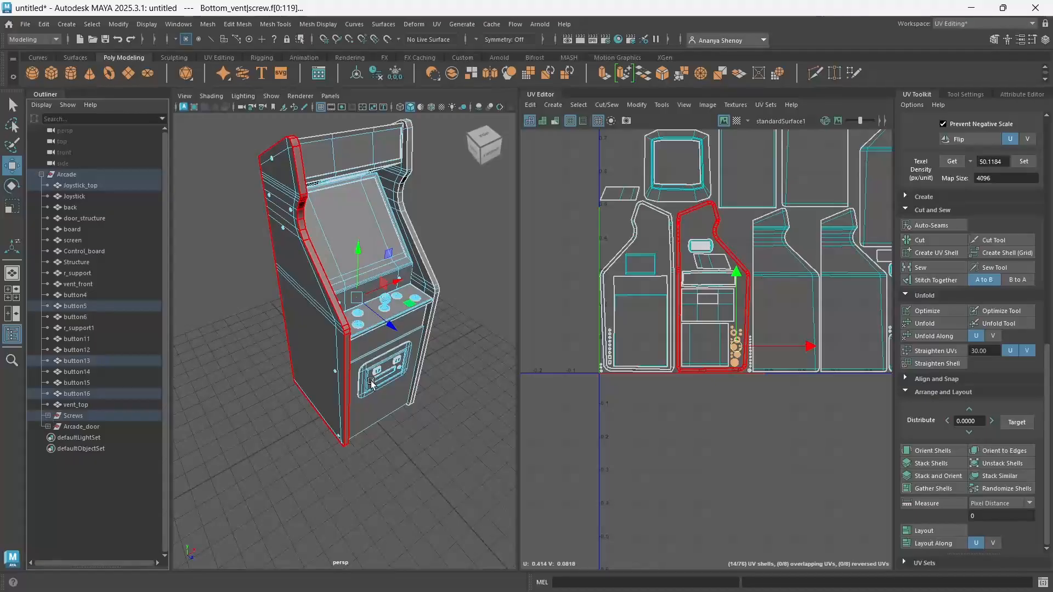
{"action": "left_click_drag", "start_coordinate": [716, 329], "coordinate": [692, 419]}
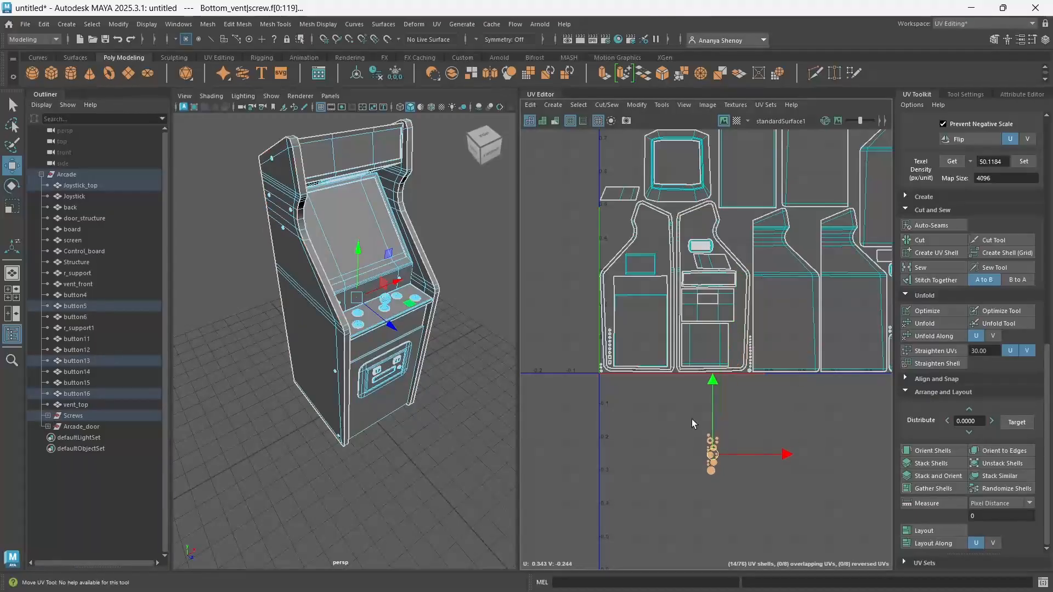
- Move the screw shells at the UV origin and the column of small shells inside the first side-frame shell below the tile
{"action": "scroll", "coordinate": [600, 387], "scroll_direction": "up", "scroll_amount": 3}
{"action": "scroll", "coordinate": [600, 388], "scroll_direction": "up", "scroll_amount": 2}
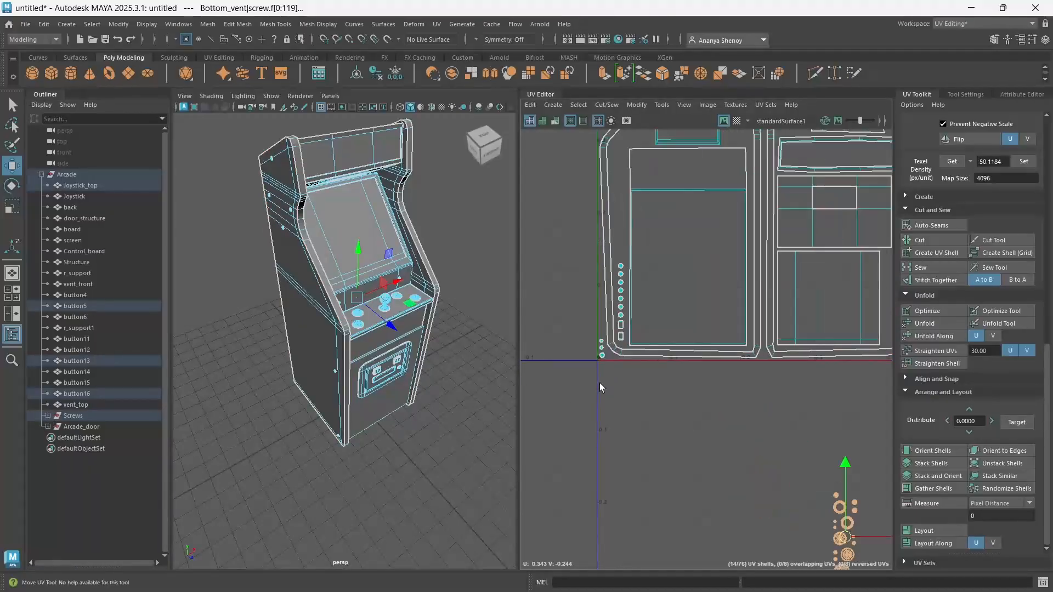
{"action": "left_click", "coordinate": [602, 354]}
{"action": "left_click_drag", "start_coordinate": [602, 354], "coordinate": [662, 508]}
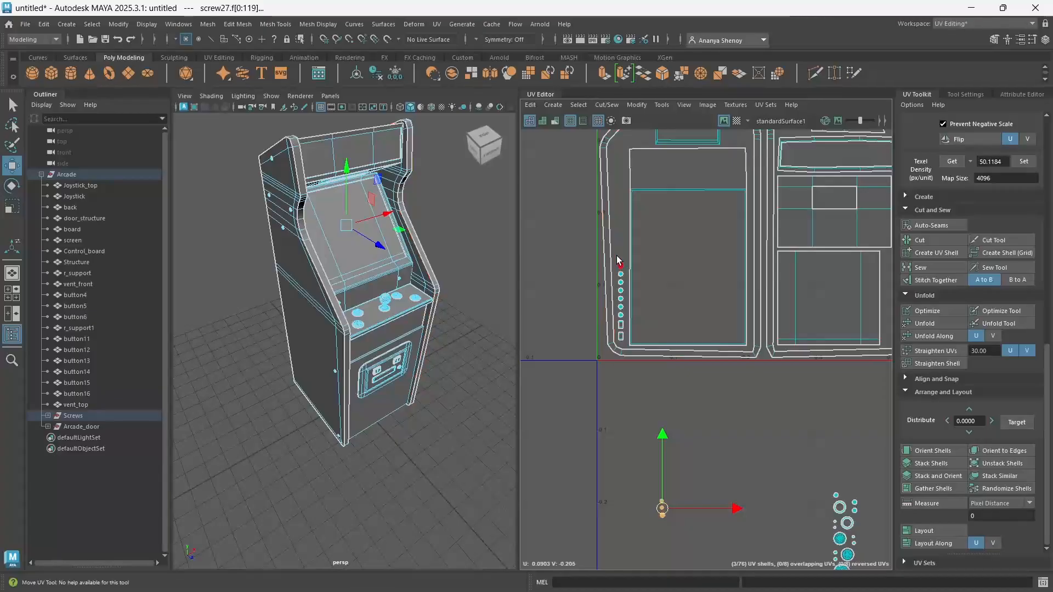
{"action": "left_click_drag", "start_coordinate": [617, 259], "coordinate": [631, 353]}
{"action": "left_click_drag", "start_coordinate": [623, 308], "coordinate": [710, 482]}
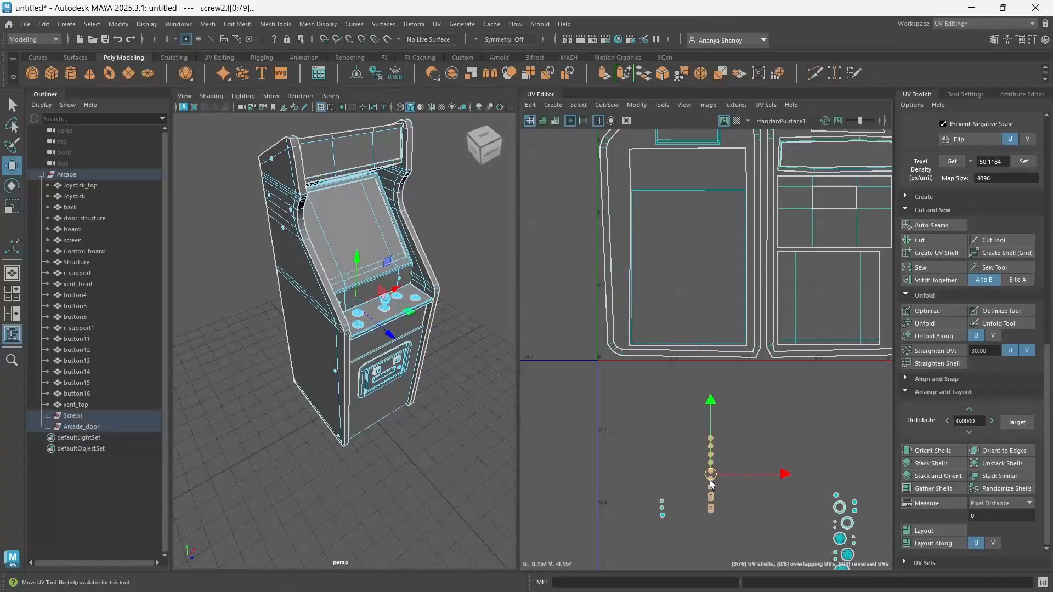
- Move the column of back-screw shells between the second side frame and the adjacent side panel below the UV tile
{"action": "scroll", "coordinate": [754, 456], "scroll_direction": "down", "scroll_amount": 3}
{"action": "middle_click_drag", "start_coordinate": [768, 442], "coordinate": [620, 426], "text": "alt"}
{"action": "scroll", "coordinate": [680, 361], "scroll_direction": "up", "scroll_amount": 3}
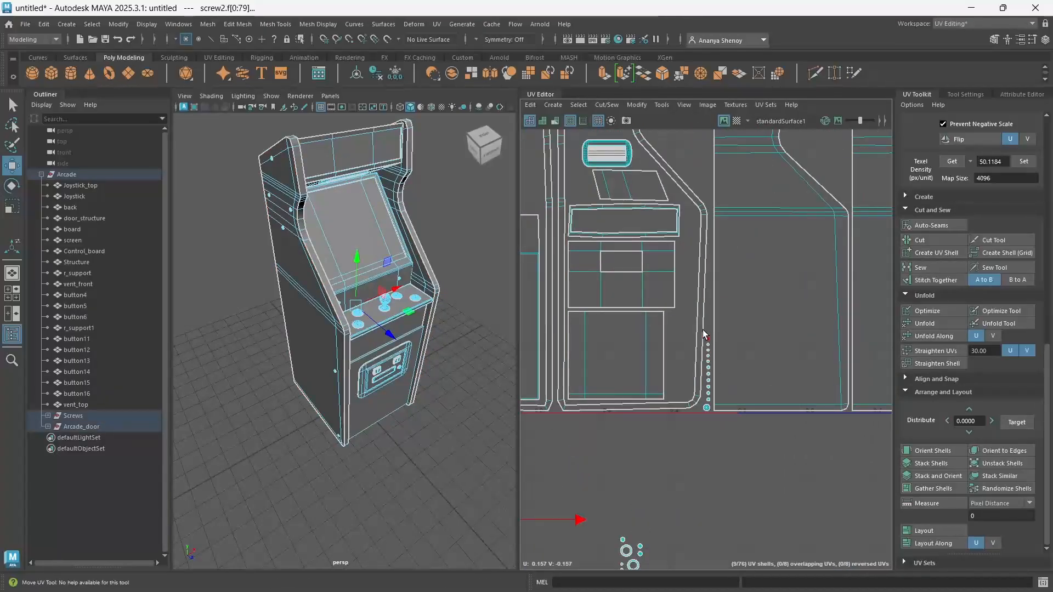
{"action": "left_click_drag", "start_coordinate": [703, 333], "coordinate": [711, 419]}
{"action": "left_click_drag", "start_coordinate": [708, 376], "coordinate": [708, 515]}
- Move the column of button and joystick shells beside the coin-door frame shell below the UV tile
{"action": "scroll", "coordinate": [716, 473], "scroll_direction": "down", "scroll_amount": 3}
{"action": "middle_click_drag", "start_coordinate": [799, 426], "coordinate": [608, 434], "text": "alt"}
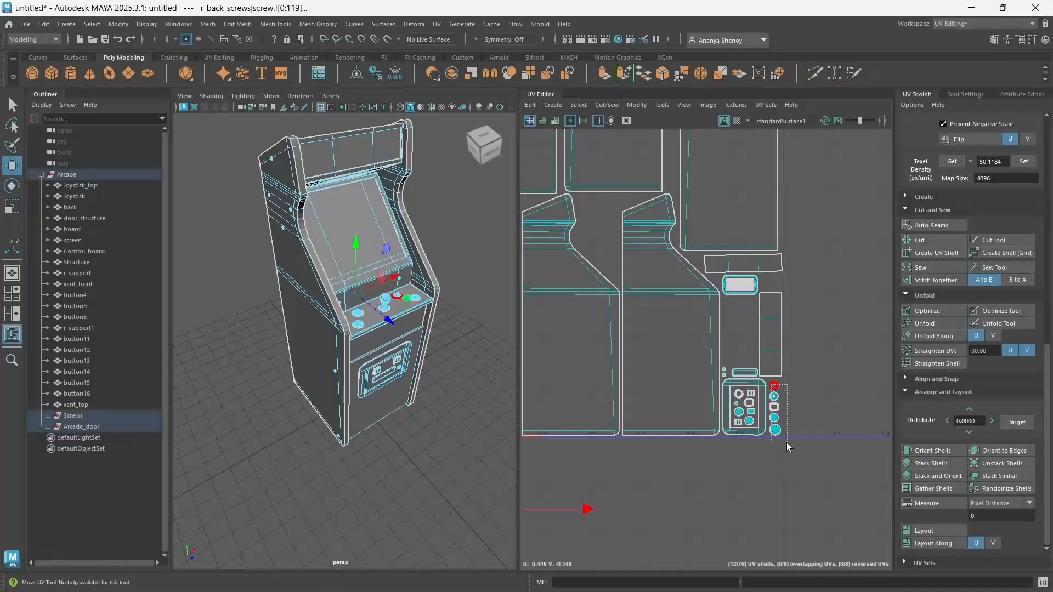
{"action": "left_click_drag", "start_coordinate": [786, 442], "coordinate": [670, 484]}
- Move the small shells inside the coin-door frame and the two screw shells above it below the UV tile
{"action": "scroll", "coordinate": [729, 418], "scroll_direction": "up", "scroll_amount": 3}
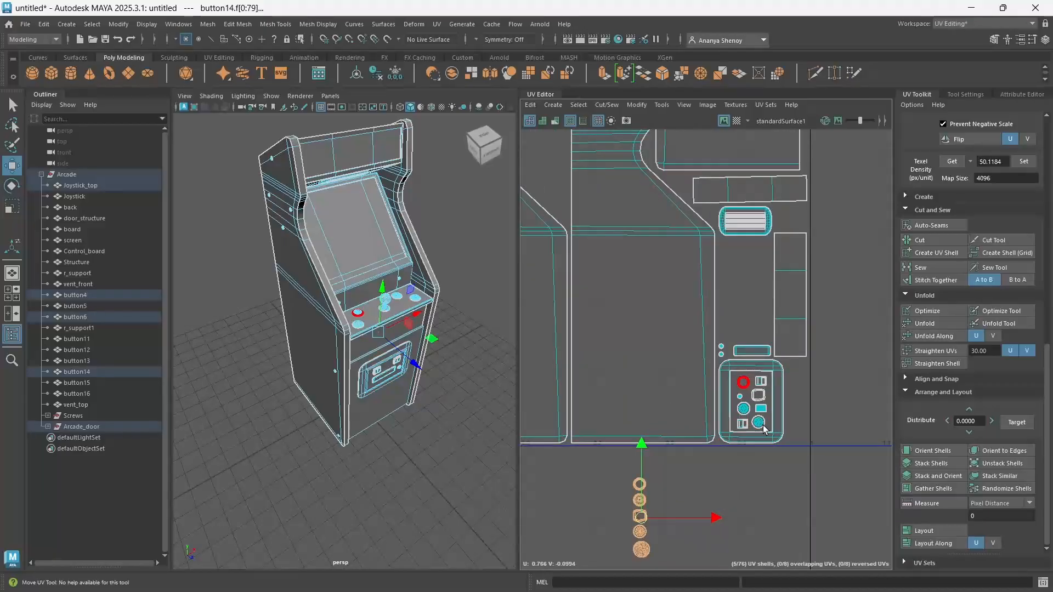
{"action": "left_click_drag", "start_coordinate": [763, 425], "coordinate": [740, 549]}
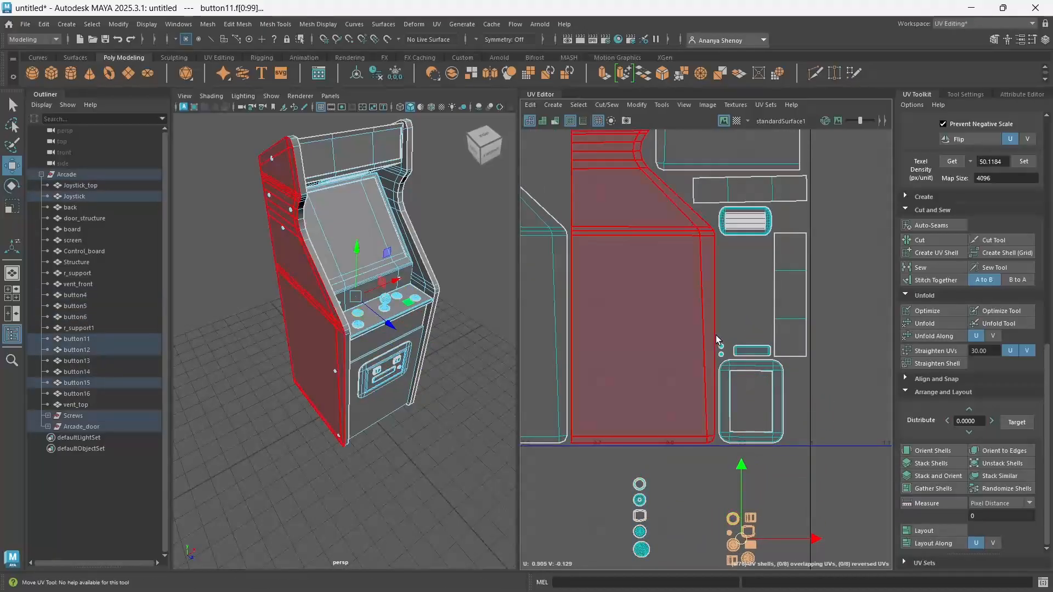
{"action": "left_click", "coordinate": [721, 351]}
{"action": "left_click_drag", "start_coordinate": [721, 351], "coordinate": [774, 543]}
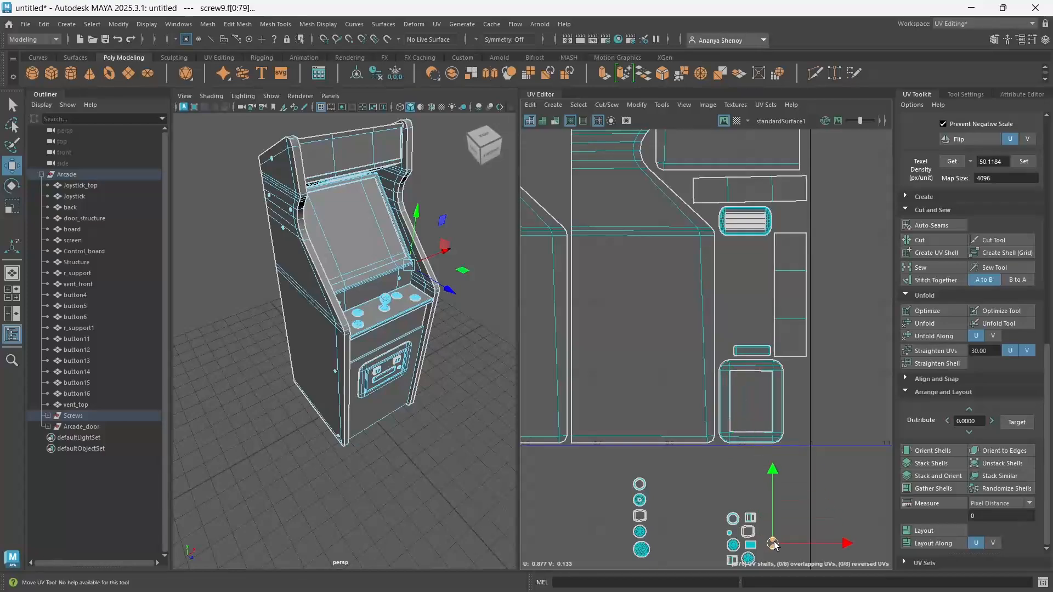
- Review the large shells left in the UV tile and the small shells set aside below it
{"action": "scroll", "coordinate": [717, 350], "scroll_direction": "down", "scroll_amount": 3}
{"action": "scroll", "coordinate": [739, 255], "scroll_direction": "down", "scroll_amount": 2}
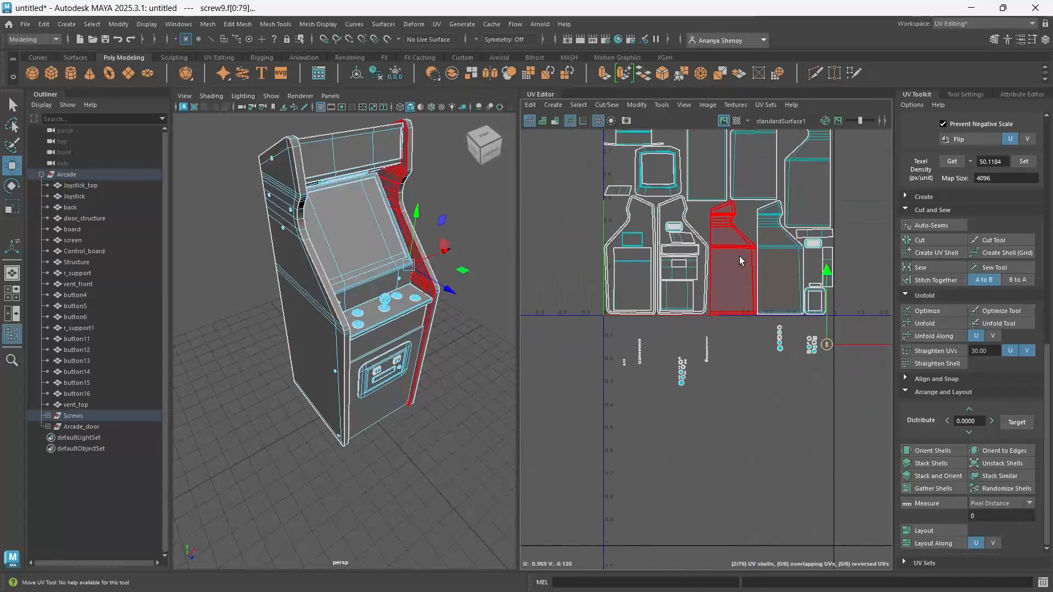
{"action": "scroll", "coordinate": [653, 233], "scroll_direction": "up", "scroll_amount": 2}
{"action": "middle_click_drag", "start_coordinate": [657, 247], "coordinate": [537, 346], "text": "alt"}
{"action": "scroll", "coordinate": [699, 350], "scroll_direction": "down", "scroll_amount": 2}
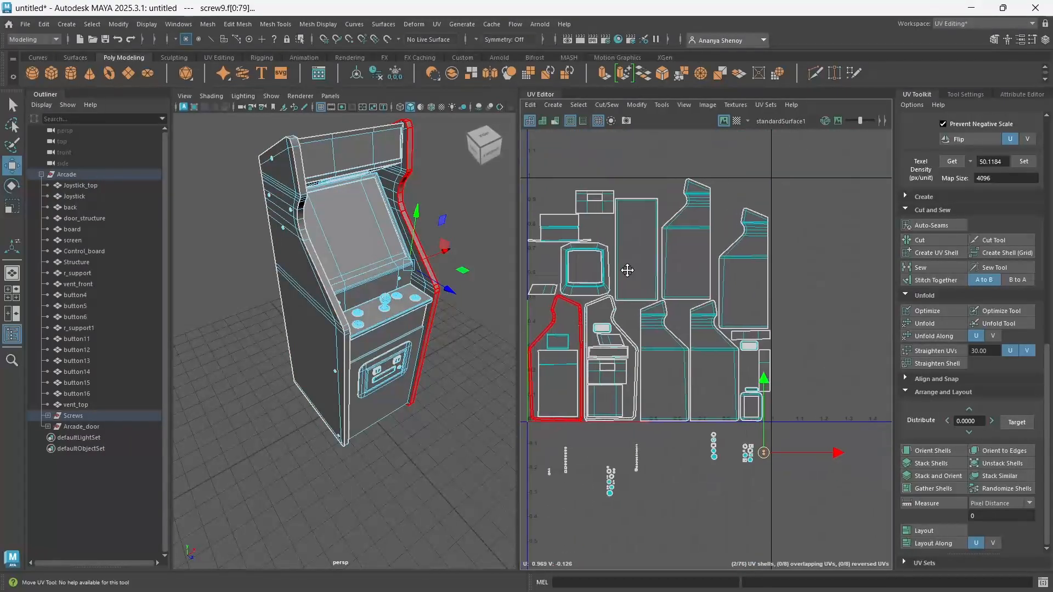
{"action": "middle_click_drag", "start_coordinate": [628, 270], "coordinate": [633, 267], "text": "alt"}
{"action": "middle_click_drag", "start_coordinate": [745, 252], "coordinate": [763, 204], "text": "alt"}
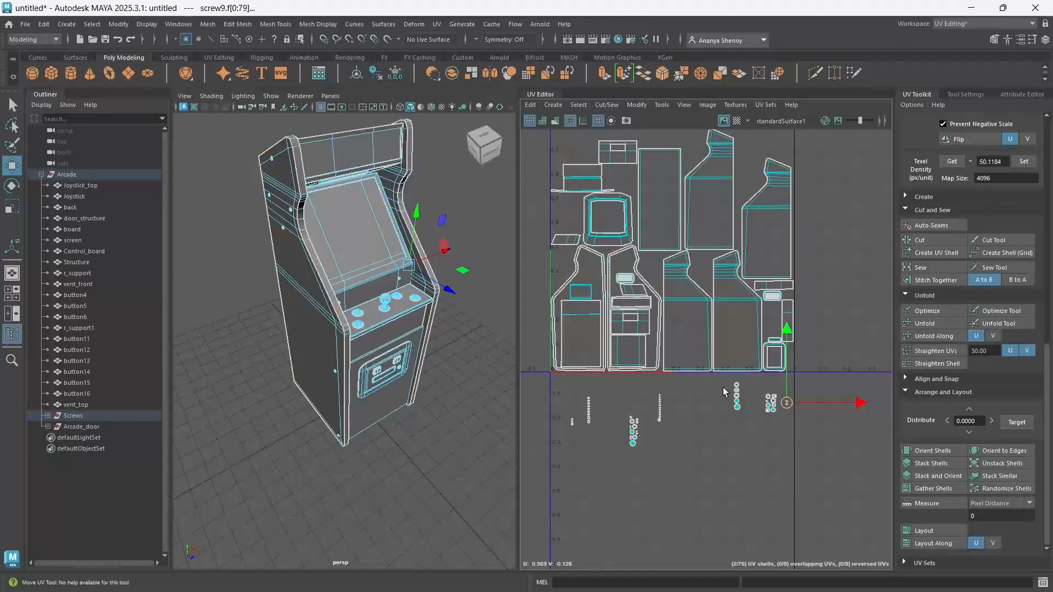
- Lay out only the large cabinet shells again within the UV tile, excluding the small shells below it
{"action": "scroll", "coordinate": [534, 159], "scroll_direction": "down", "scroll_amount": 1}
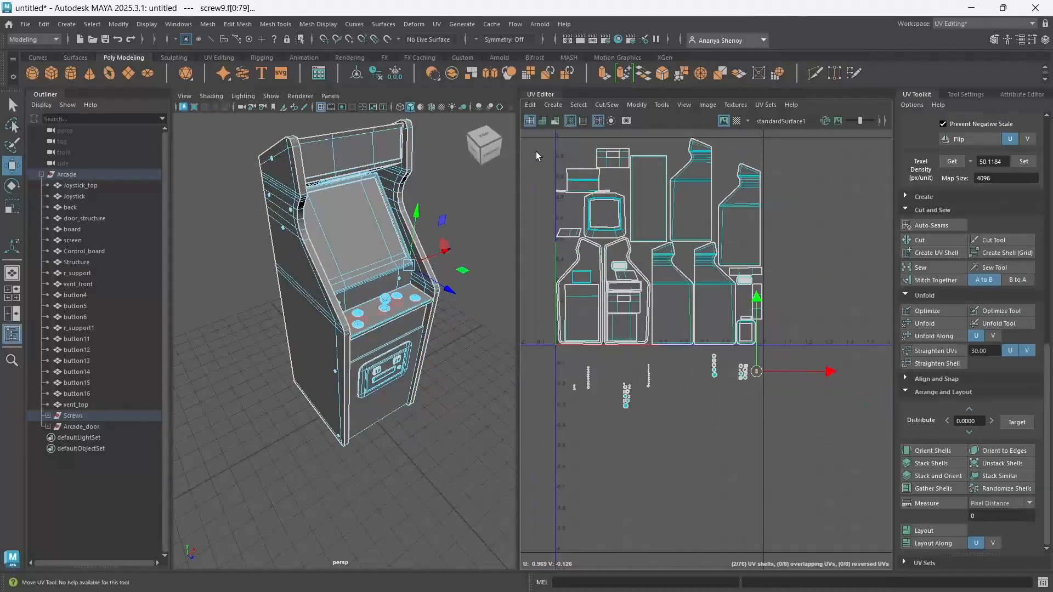
{"action": "left_click_drag", "start_coordinate": [538, 141], "coordinate": [809, 315]}
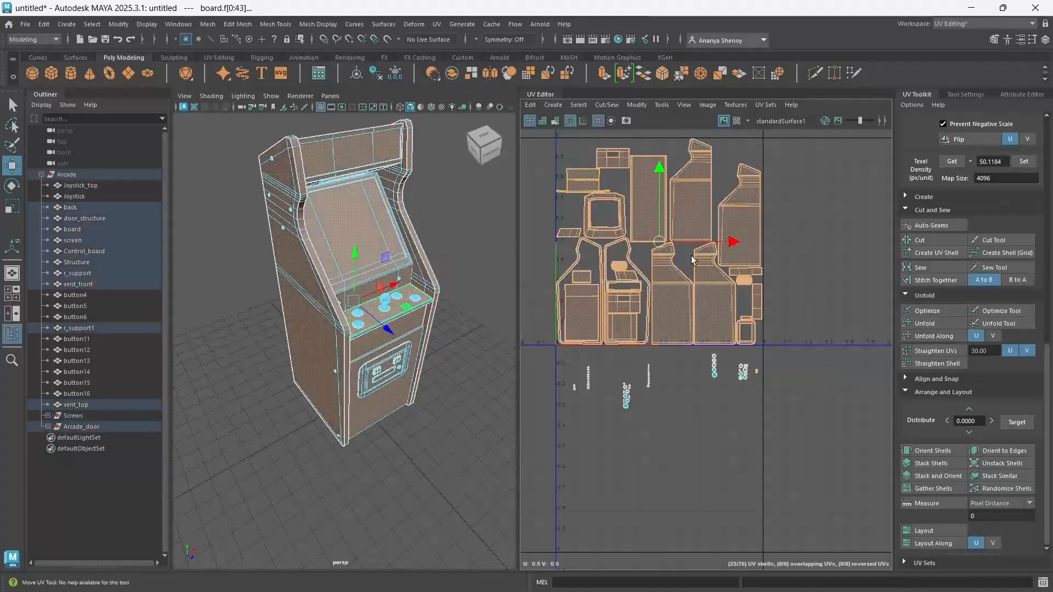
{"action": "left_click", "coordinate": [953, 531]}
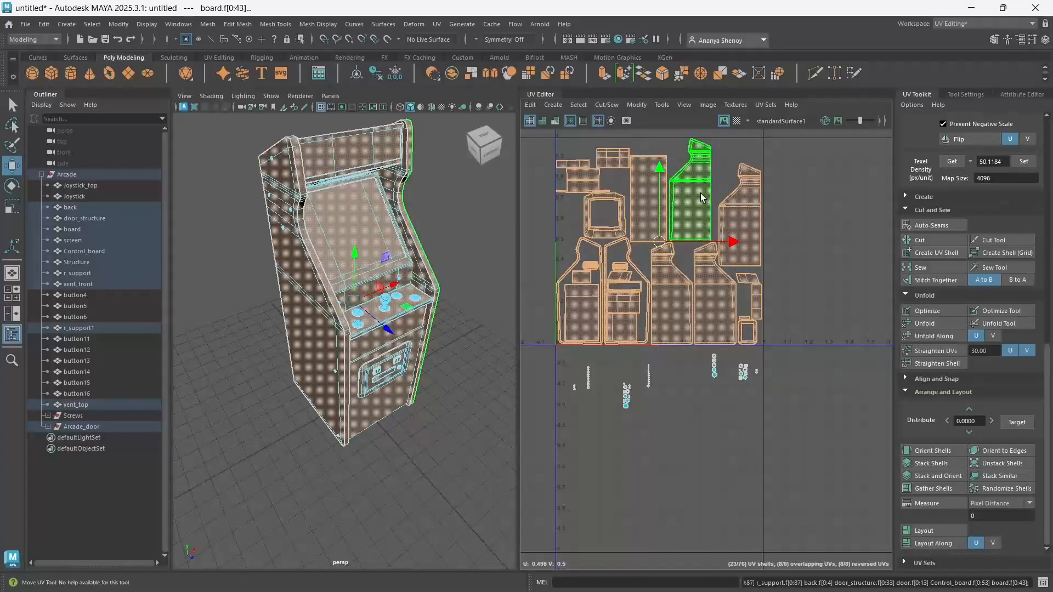
- Scale the large cabinet shells down very slightly and move them horizontally out of the main UV tile into empty UV space
{"action": "key", "text": "r"}
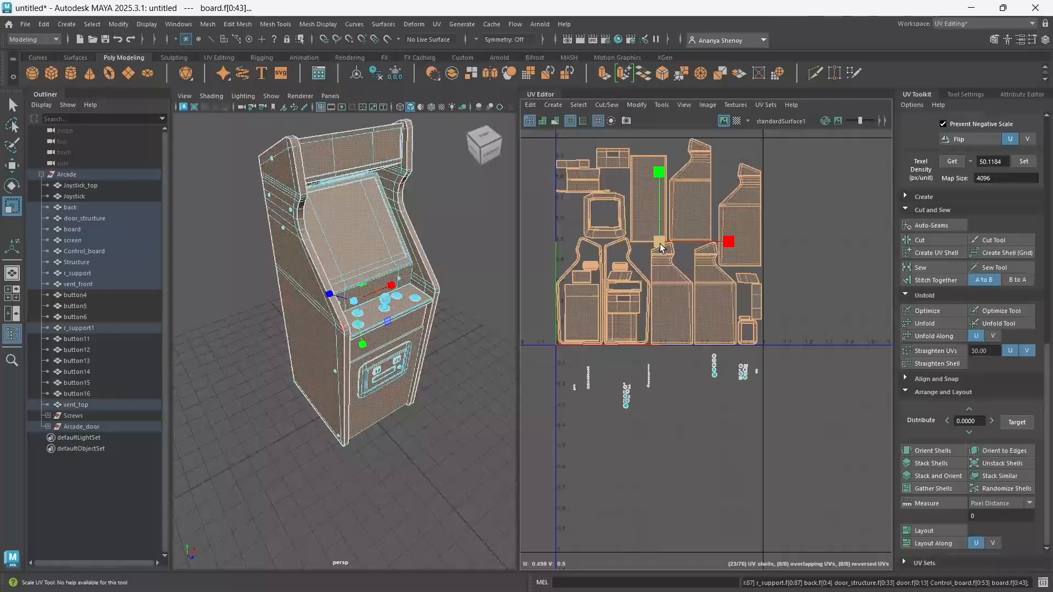
{"action": "left_click_drag", "start_coordinate": [660, 243], "coordinate": [660, 245]}
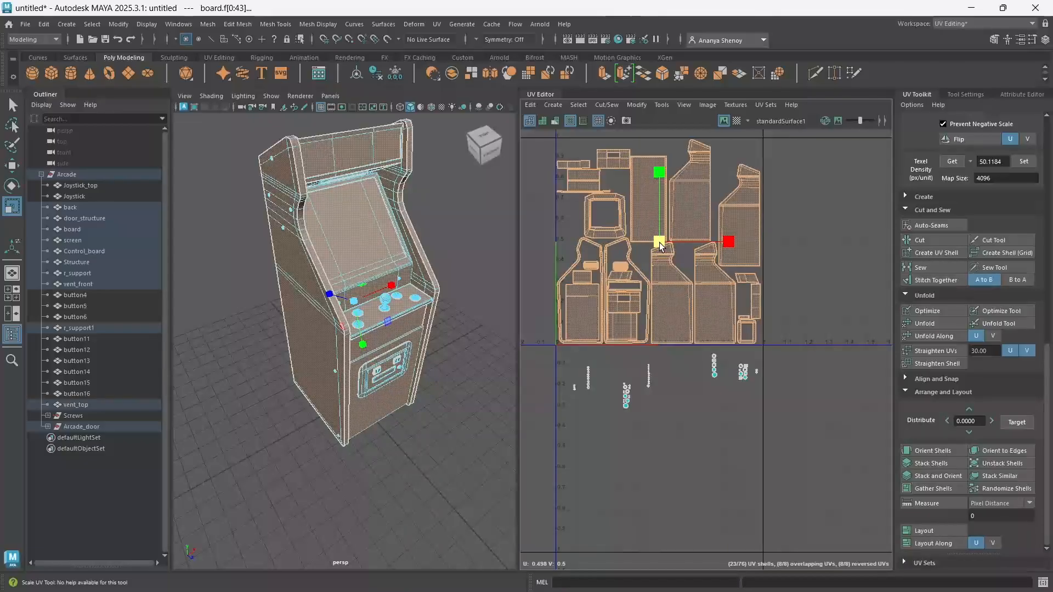
{"action": "scroll", "coordinate": [659, 245], "scroll_direction": "down", "scroll_amount": 3}
{"action": "key", "text": "2"}
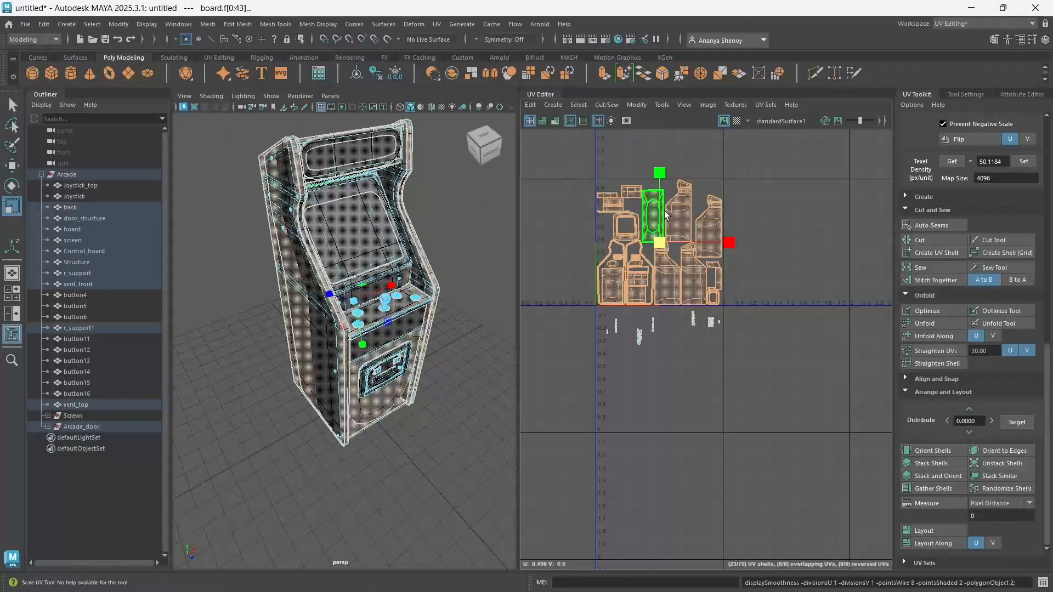
{"action": "key", "text": "1"}
{"action": "scroll", "coordinate": [668, 216], "scroll_direction": "down", "scroll_amount": 1}
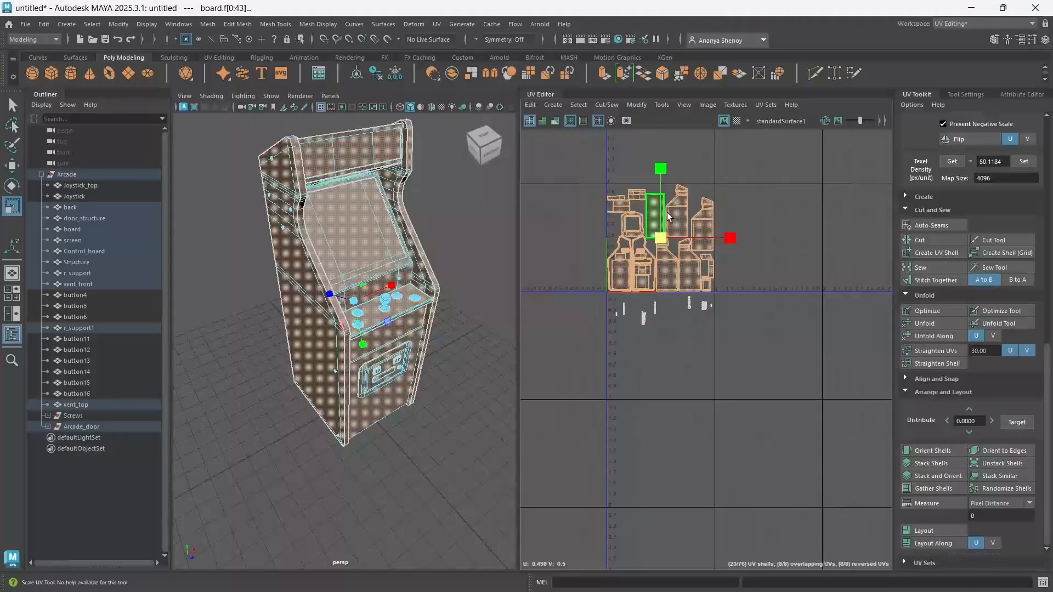
{"action": "key", "text": "w"}
{"action": "left_click_drag", "start_coordinate": [713, 240], "coordinate": [868, 252]}
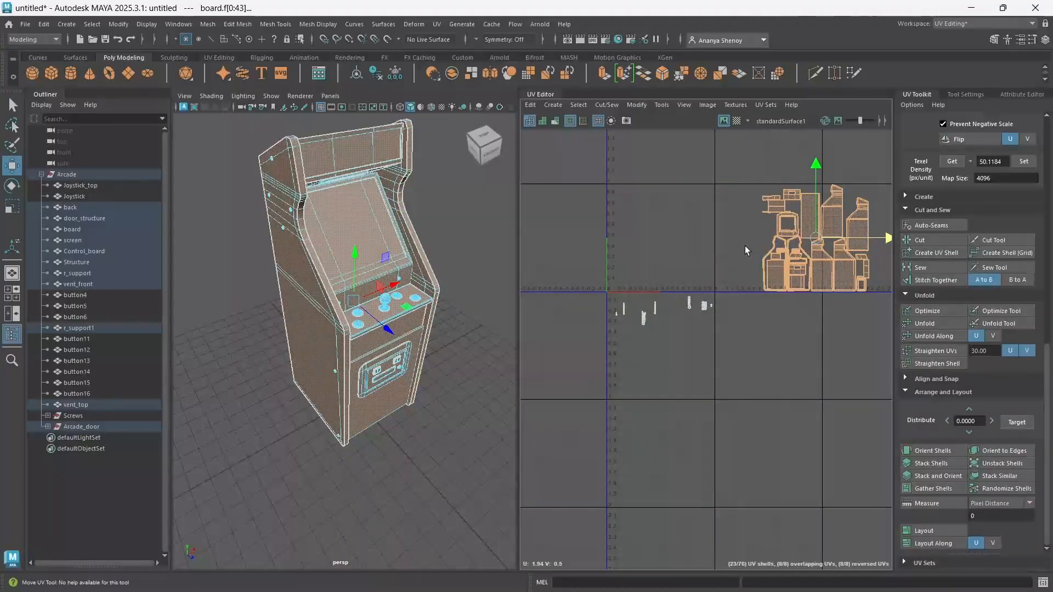
- Pack all the small button, joystick, coin-door and screw shells into the empty UV tile and scale the group to about 70% of its width
{"action": "mouse_move", "coordinate": [601, 278]}
{"action": "left_mouse_down"}
{"action": "mouse_move", "coordinate": [733, 383]}
{"action": "mouse_move", "coordinate": [723, 389]}
{"action": "left_mouse_up"}
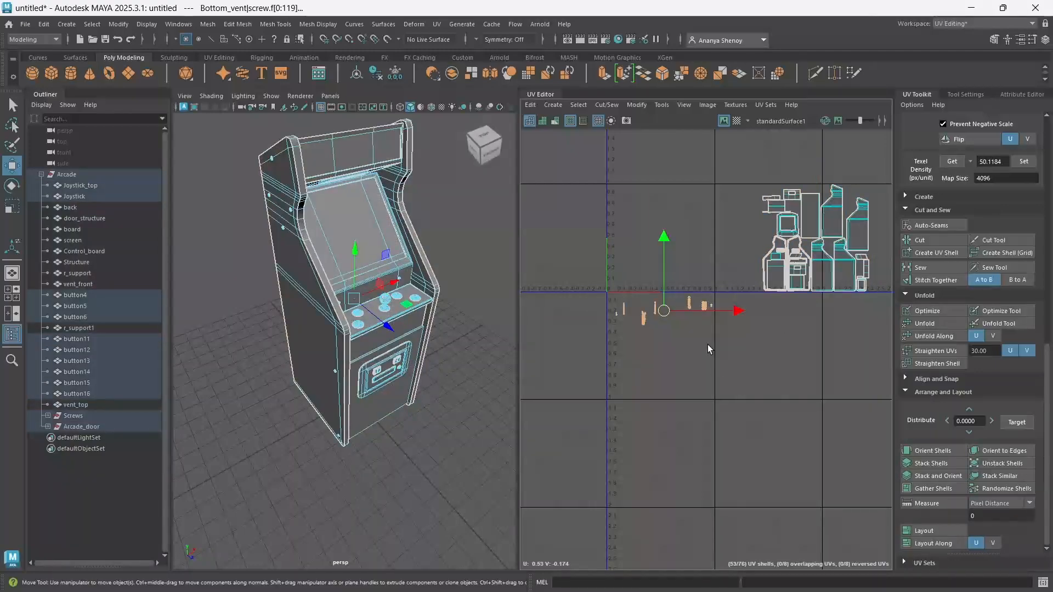
{"action": "left_click", "coordinate": [933, 528]}
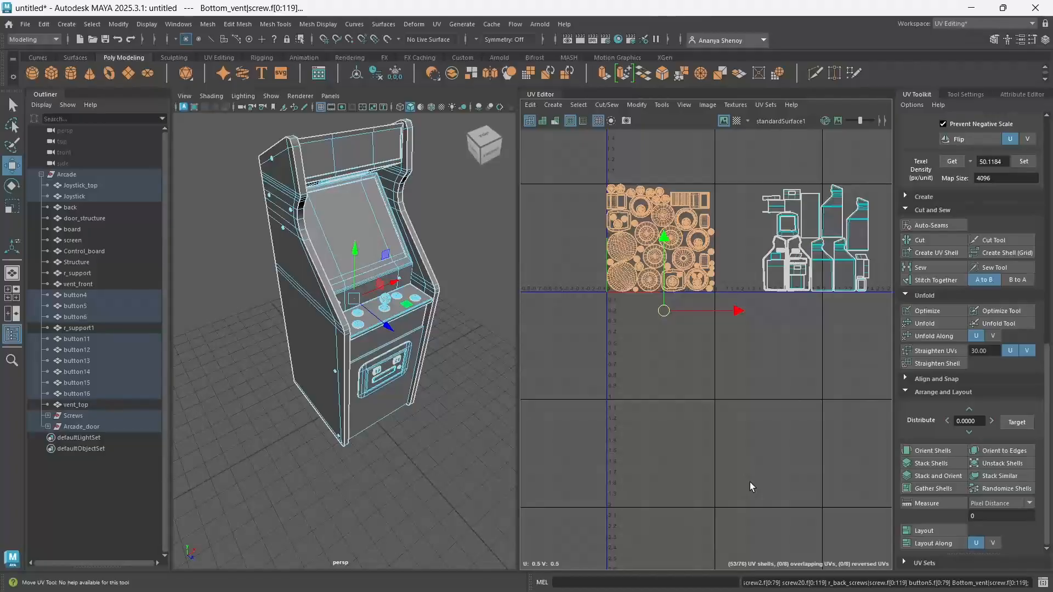
{"action": "left_click_drag", "start_coordinate": [599, 151], "coordinate": [724, 334]}
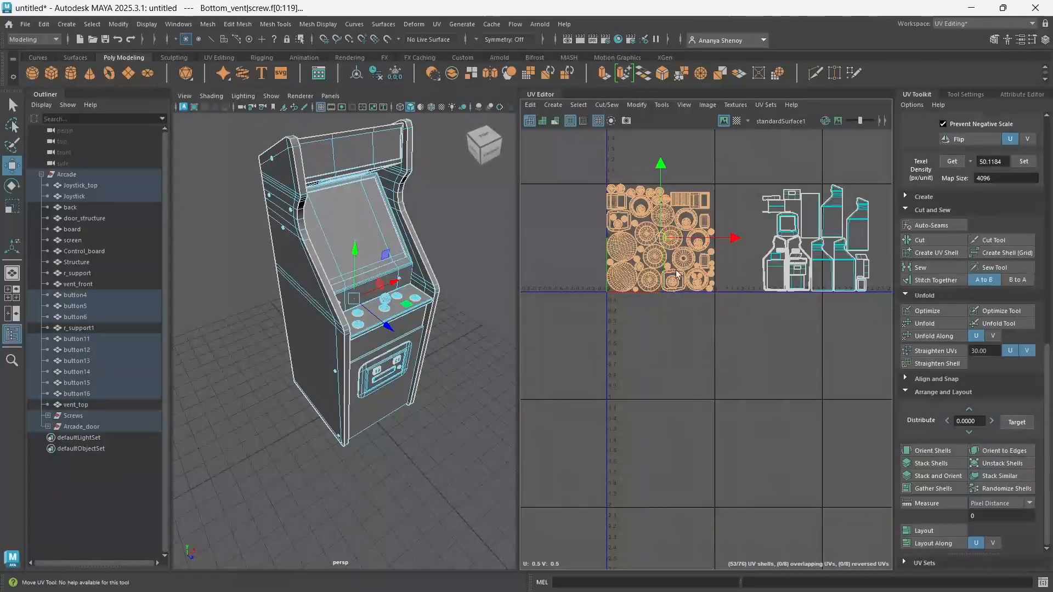
{"action": "key", "text": "r"}
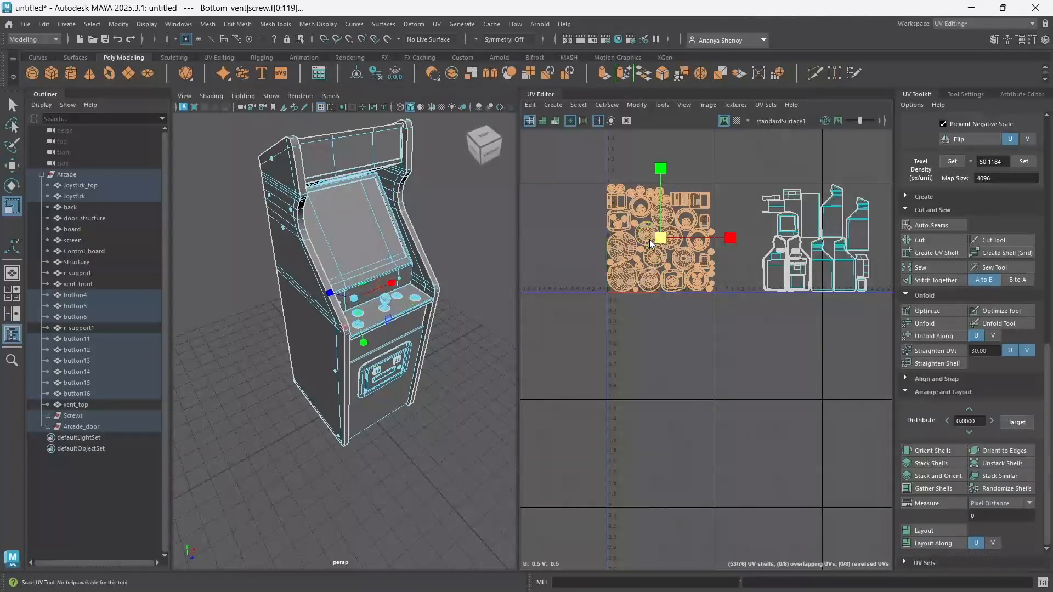
{"action": "left_click_drag", "start_coordinate": [668, 242], "coordinate": [646, 245]}
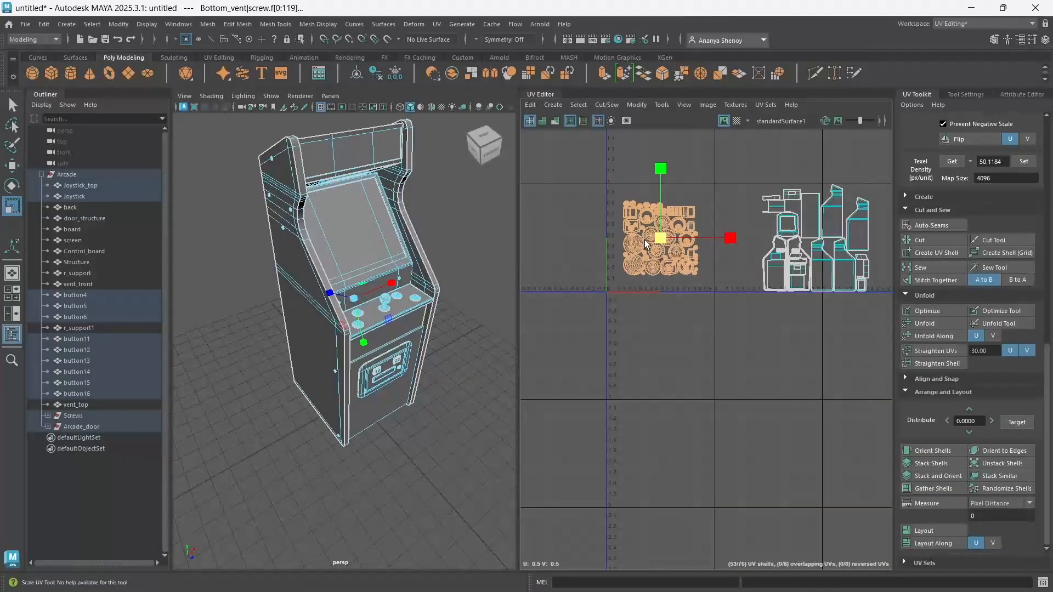
- Move the packed small shells below the UV tile and return the large cabinet shells to the tile
{"action": "key", "text": "w"}
{"action": "left_click_drag", "start_coordinate": [659, 166], "coordinate": [674, 298]}
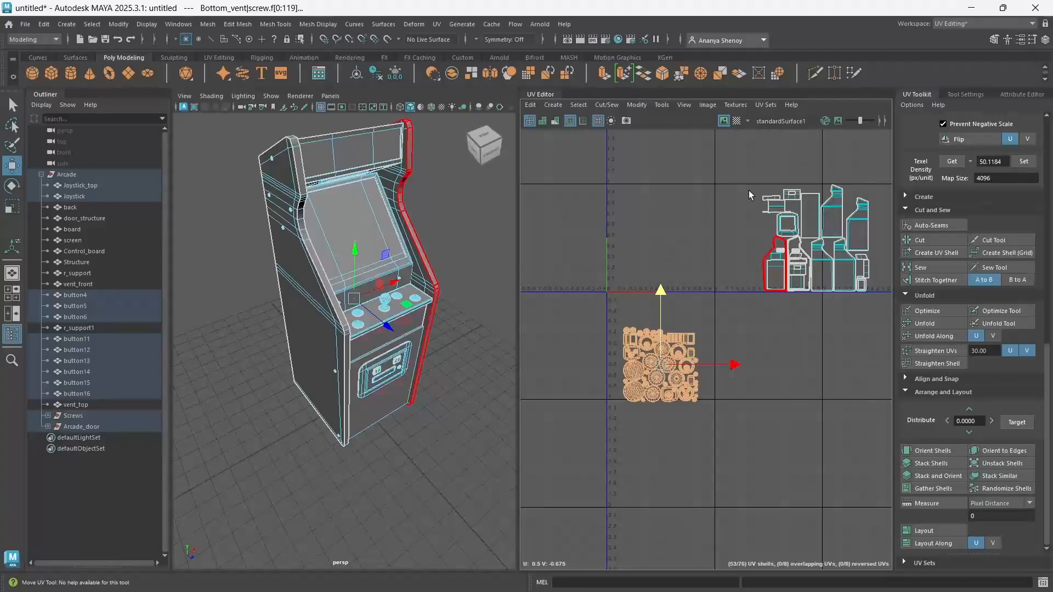
{"action": "left_click_drag", "start_coordinate": [746, 164], "coordinate": [888, 315]}
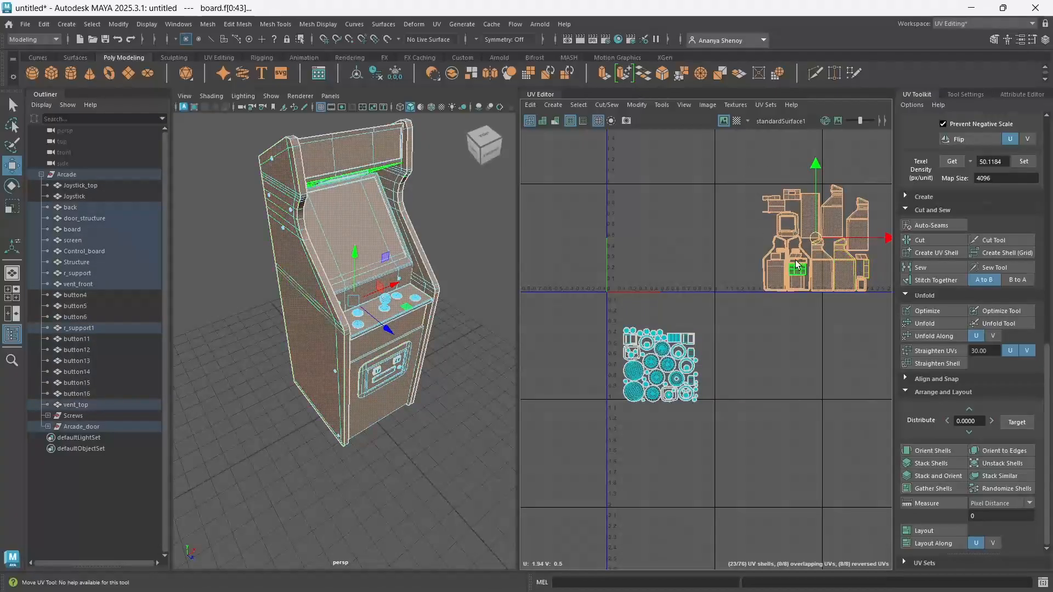
{"action": "right_click_drag", "start_coordinate": [795, 261], "coordinate": [754, 239]}
{"action": "left_click_drag", "start_coordinate": [722, 161], "coordinate": [884, 311]}
{"action": "left_click_drag", "start_coordinate": [873, 233], "coordinate": [719, 234]}
{"action": "scroll", "coordinate": [643, 283], "scroll_direction": "up", "scroll_amount": 5}
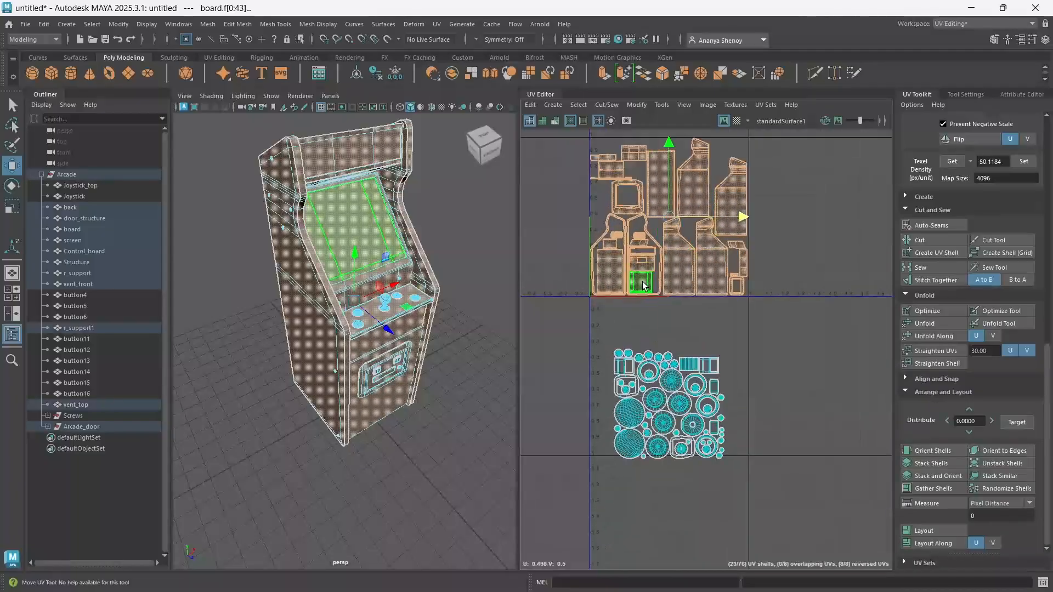
- Try to move the two large round joystick-top shells and the adjacent screw shell up into the UV tile
{"action": "scroll", "coordinate": [642, 283], "scroll_direction": "down", "scroll_amount": 5}
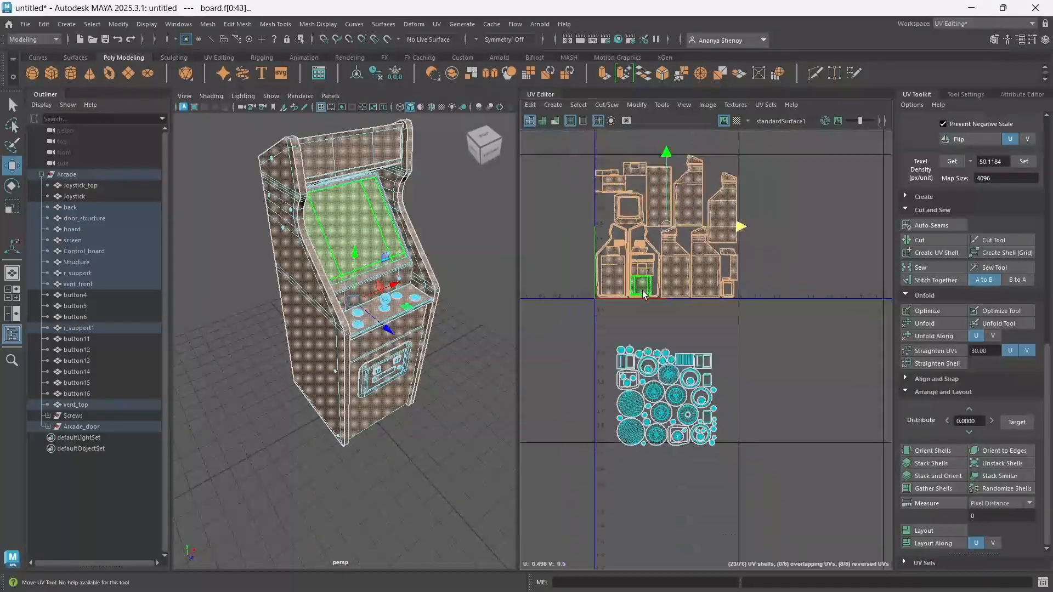
{"action": "scroll", "coordinate": [630, 422], "scroll_direction": "up", "scroll_amount": 3}
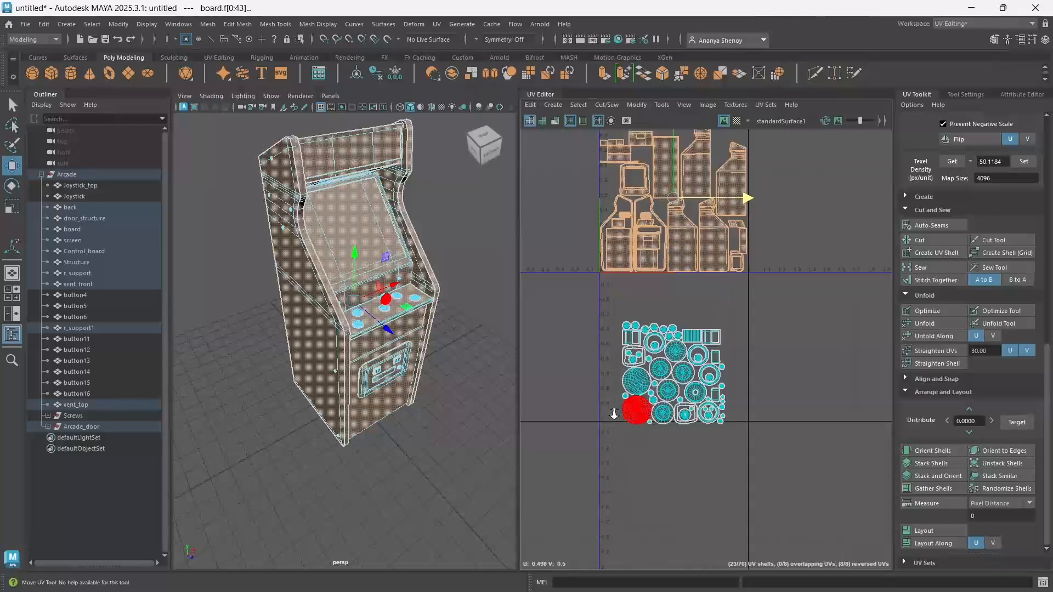
{"action": "left_click_drag", "start_coordinate": [651, 428], "coordinate": [651, 426]}
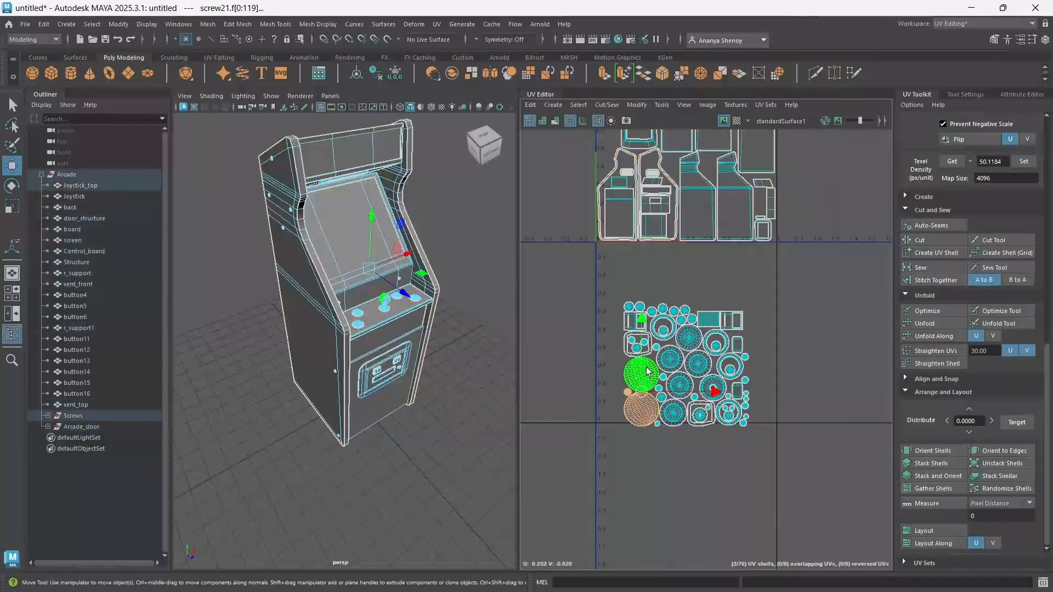
{"action": "left_click_drag", "start_coordinate": [643, 337], "coordinate": [668, 173]}
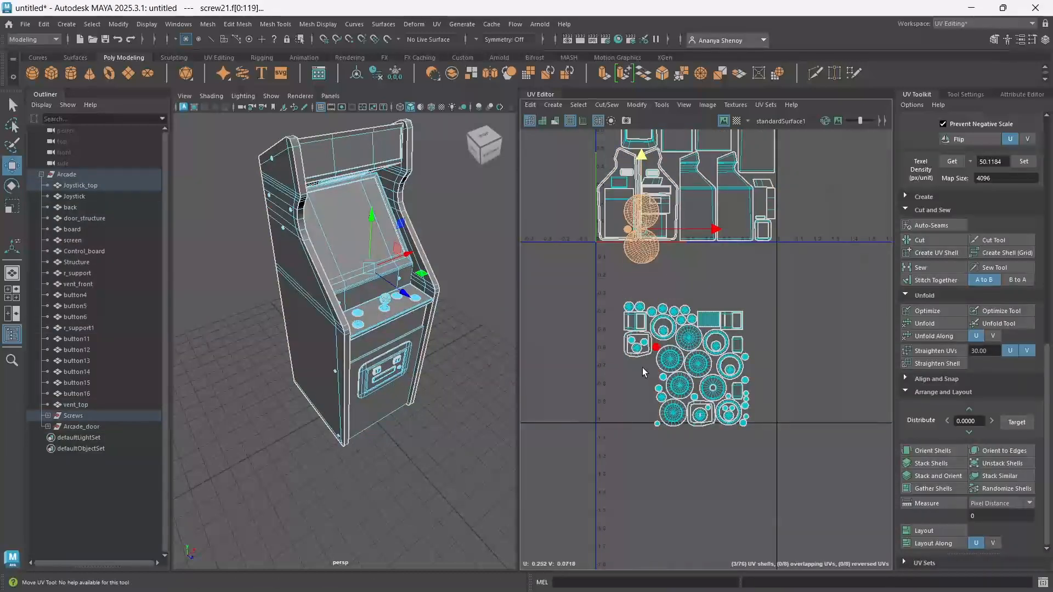
{"action": "key", "text": "ctrl+z"}
- Scale the packed small shells down to just under half the tile's width and move them above the UV tile
{"action": "scroll", "coordinate": [642, 296], "scroll_direction": "down", "scroll_amount": 1}
{"action": "middle_click_drag", "start_coordinate": [700, 198], "coordinate": [681, 314], "text": "alt"}
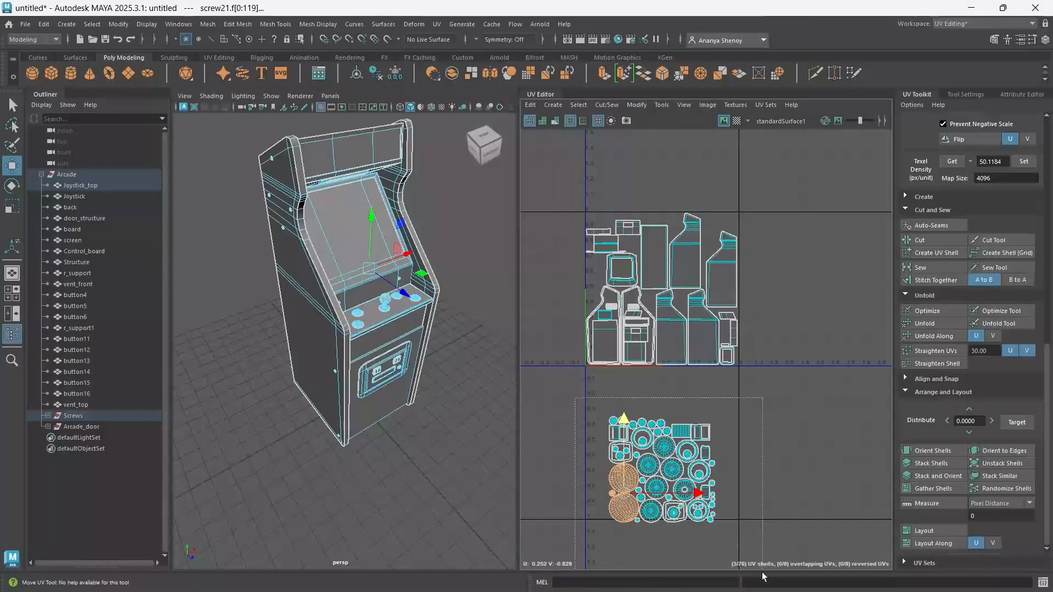
{"action": "left_click_drag", "start_coordinate": [764, 576], "coordinate": [762, 571]}
{"action": "key", "text": "r"}
{"action": "left_click_drag", "start_coordinate": [654, 469], "coordinate": [638, 473]}
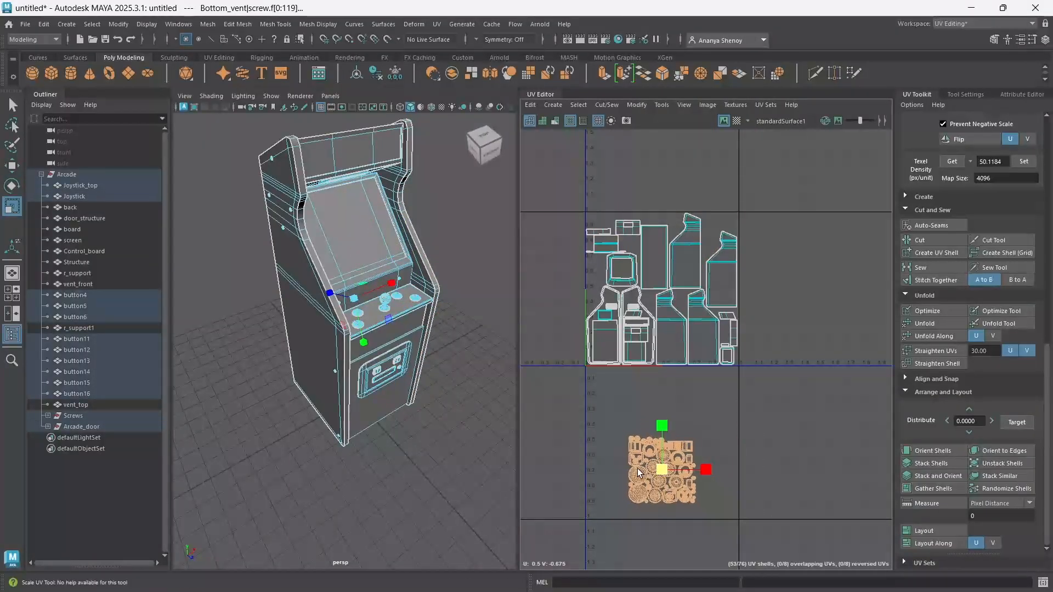
{"action": "key", "text": "w"}
{"action": "left_click_drag", "start_coordinate": [664, 417], "coordinate": [683, 143]}
{"action": "middle_click_drag", "start_coordinate": [696, 205], "coordinate": [714, 325], "text": "alt"}
{"action": "scroll", "coordinate": [610, 326], "scroll_direction": "up", "scroll_amount": 4}
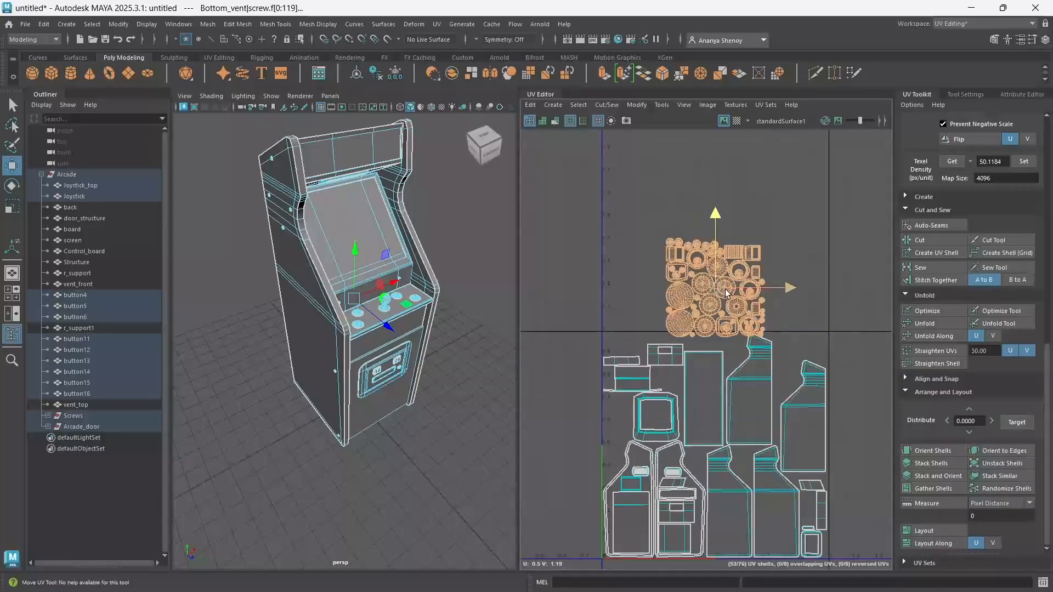
- Scale the packed small shells down further to about a third of the tile's width
{"action": "key", "text": "r"}
{"action": "left_click_drag", "start_coordinate": [715, 287], "coordinate": [707, 290]}
{"action": "middle_click_drag", "start_coordinate": [733, 301], "coordinate": [707, 242], "text": "alt"}
{"action": "scroll", "coordinate": [667, 234], "scroll_direction": "up", "scroll_amount": 3}
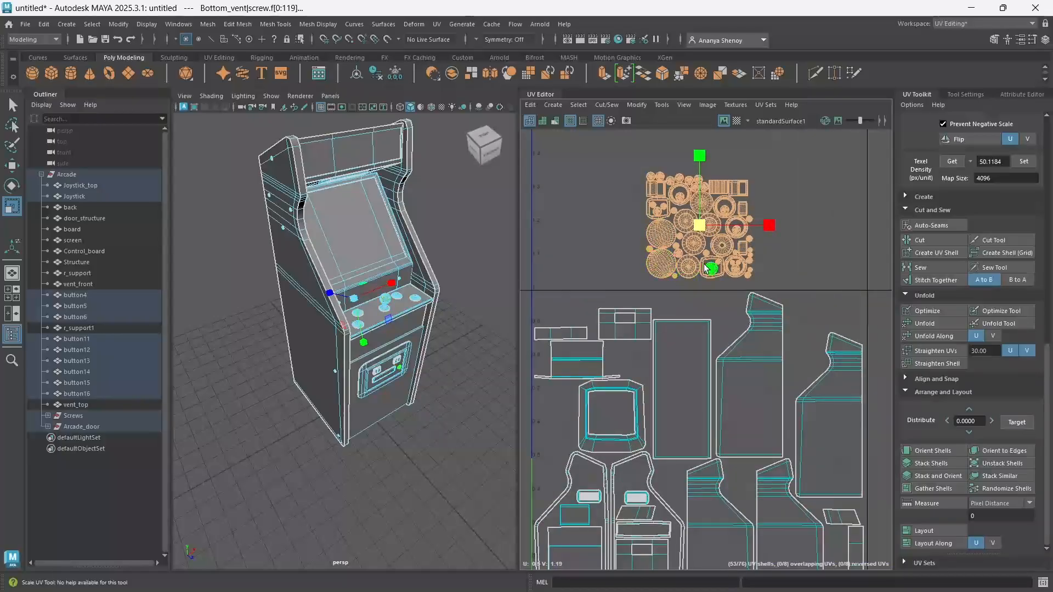
- Move the button5 shell with its surrounding screw shells and the pair of coin-slot rectangles into the tile's gap above the outermost side panel
{"action": "left_click", "coordinate": [726, 273]}
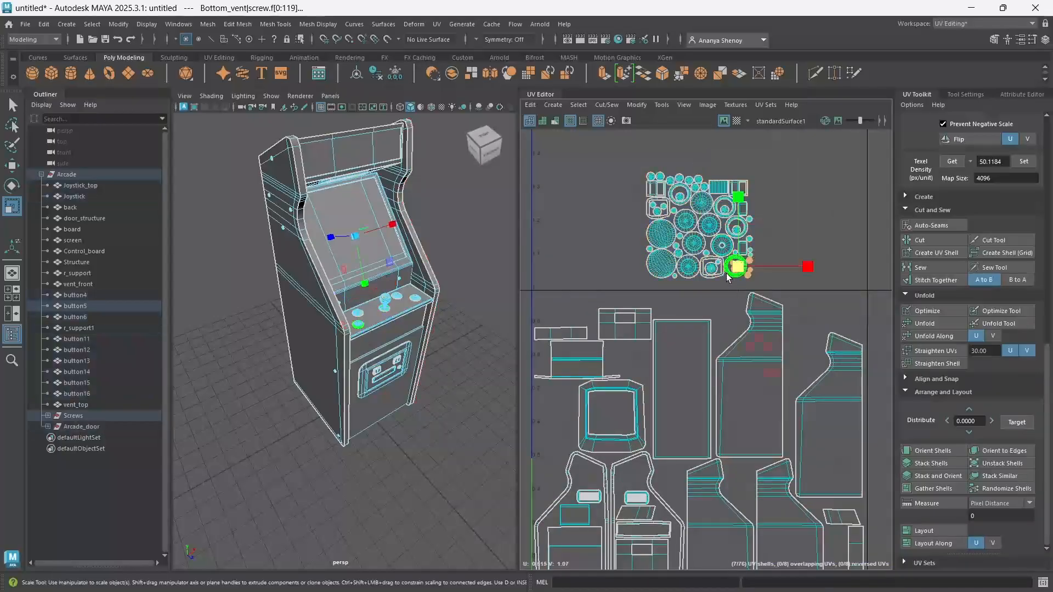
{"action": "key", "text": "e"}
{"action": "key", "text": "w"}
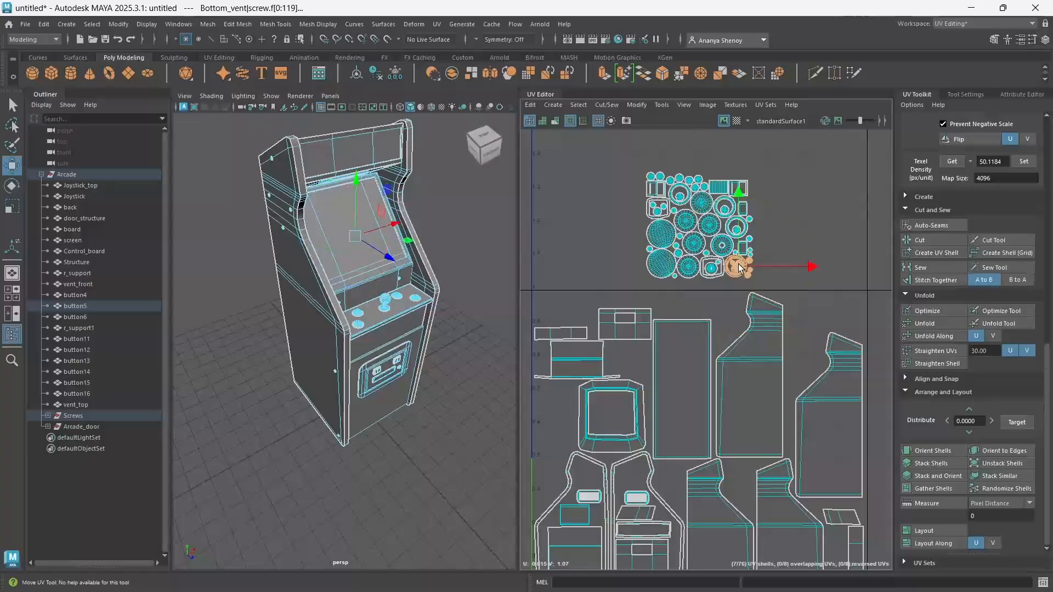
{"action": "left_click_drag", "start_coordinate": [739, 269], "coordinate": [847, 312]}
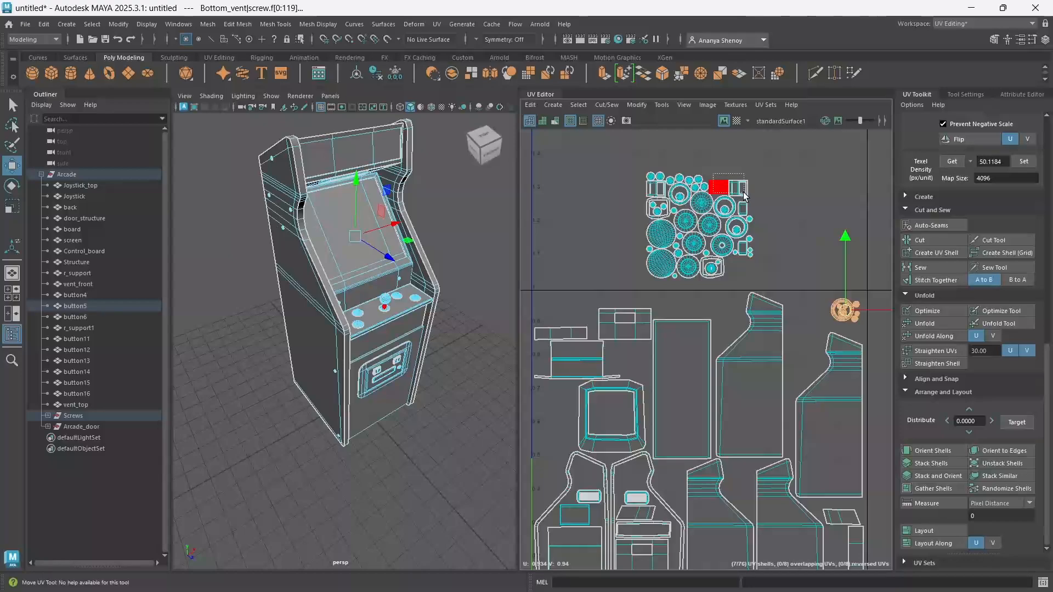
{"action": "left_click", "coordinate": [725, 187]}
{"action": "left_click_drag", "start_coordinate": [716, 190], "coordinate": [801, 305]}
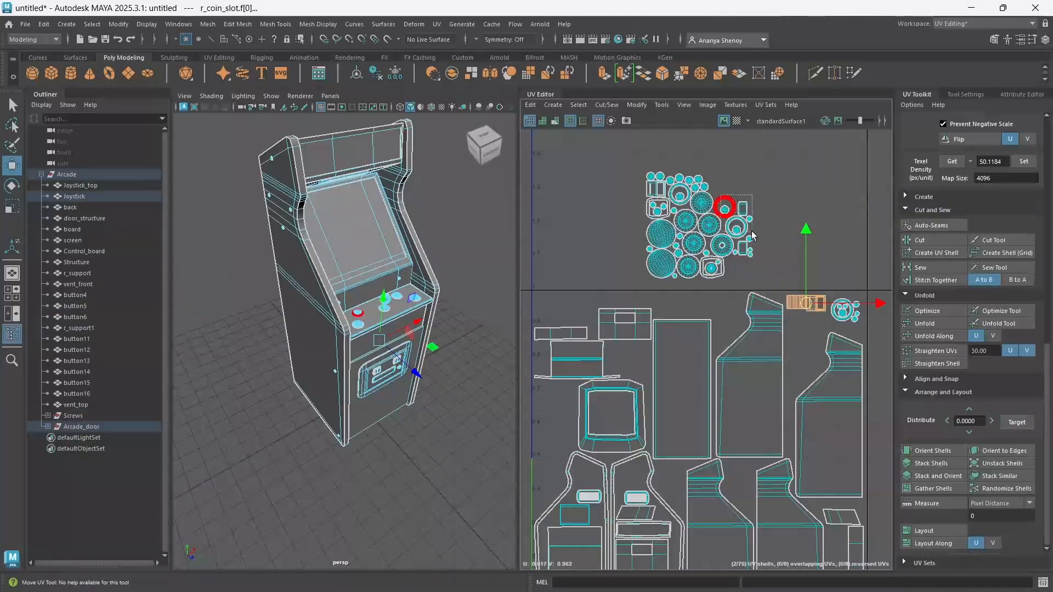
- Move the two ring-shaped button shells with their small neighbours and the button13 shell into the space above the back panel and adjacent side panel
{"action": "left_click_drag", "start_coordinate": [751, 231], "coordinate": [680, 306]}
{"action": "left_click", "coordinate": [702, 322]}
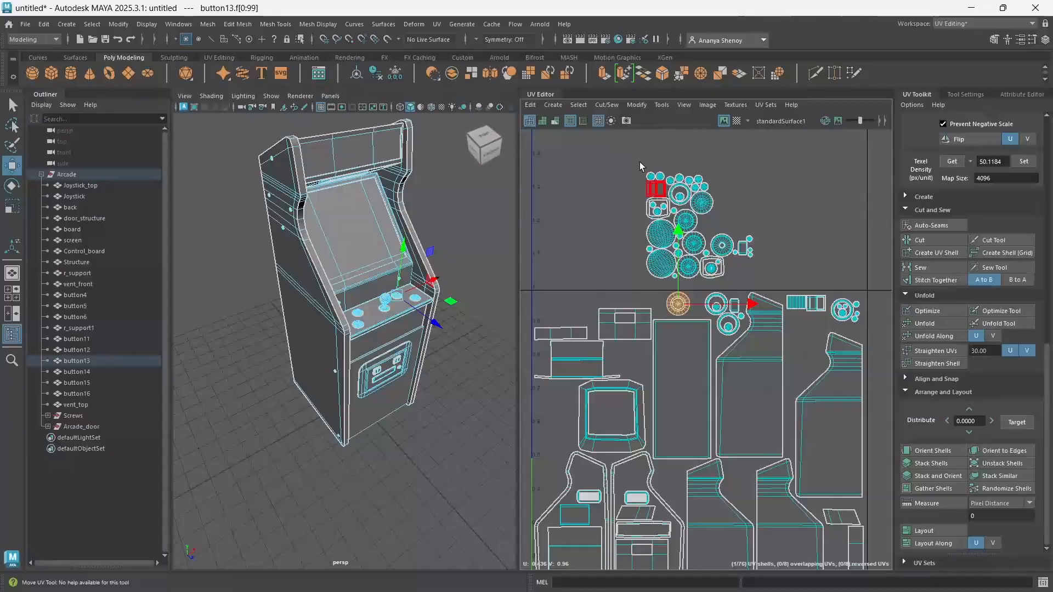
- Place the split-rectangle and rounded-square shells with their screws beside the screen frame, and the two joystick-top shells between the upper side panels
{"action": "left_click", "coordinate": [660, 204]}
{"action": "left_click_drag", "start_coordinate": [659, 204], "coordinate": [552, 425]}
{"action": "left_click", "coordinate": [671, 235]}
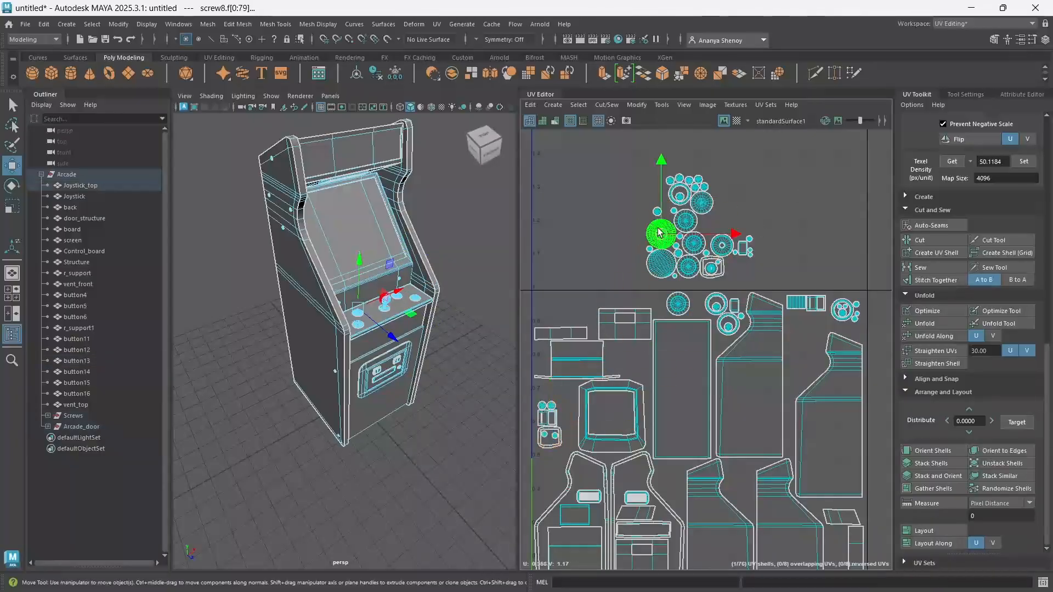
{"action": "left_click_drag", "start_coordinate": [661, 246], "coordinate": [805, 350]}
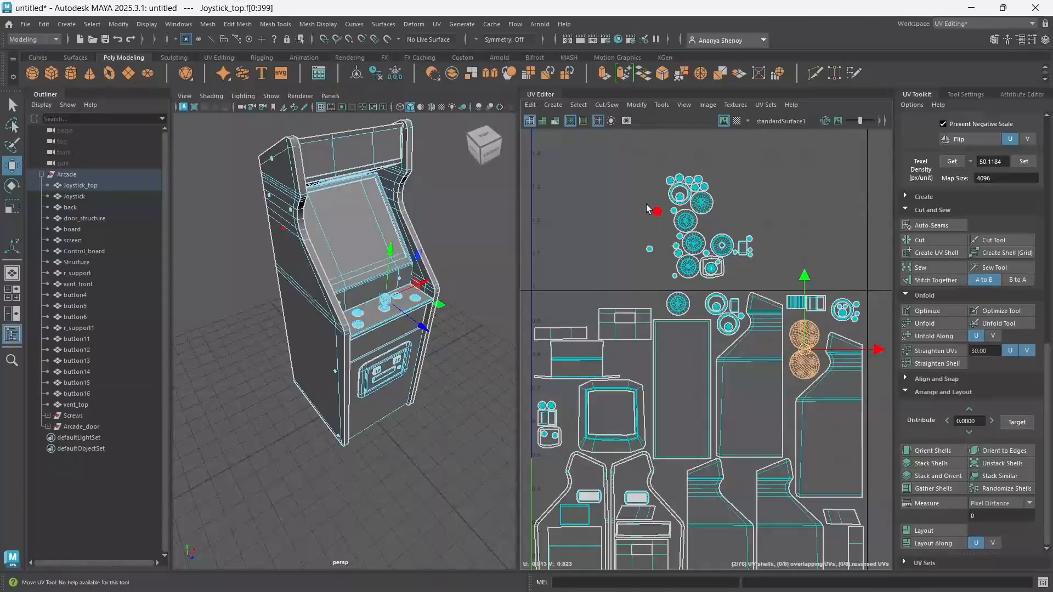
- Move the two loose screw shells into the tile's empty upper corner, and the small rectangle with its top-vent screws beside them
{"action": "left_click", "coordinate": [670, 225]}
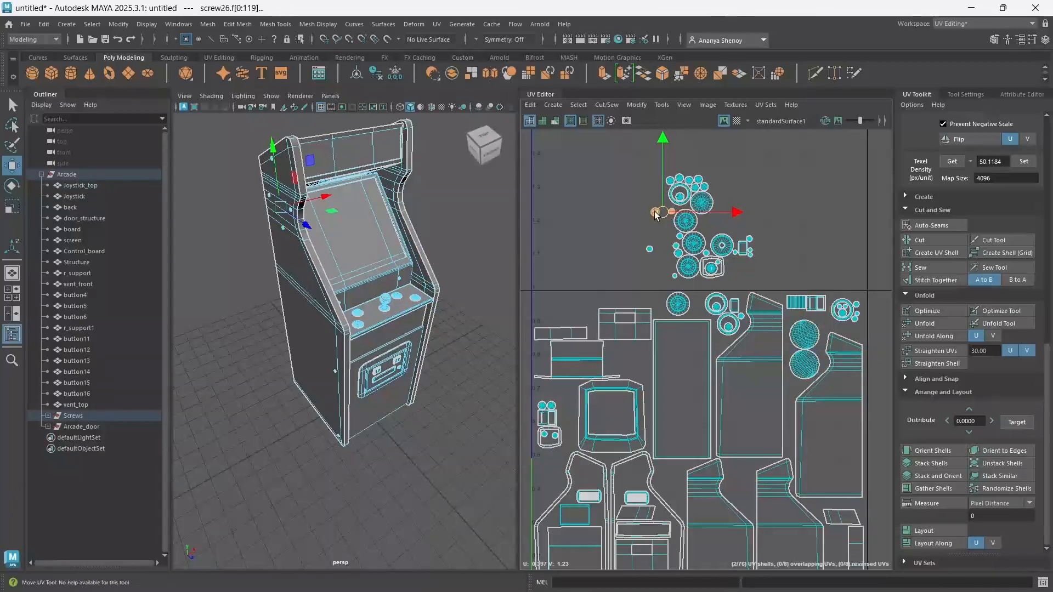
{"action": "left_click_drag", "start_coordinate": [656, 213], "coordinate": [544, 297]}
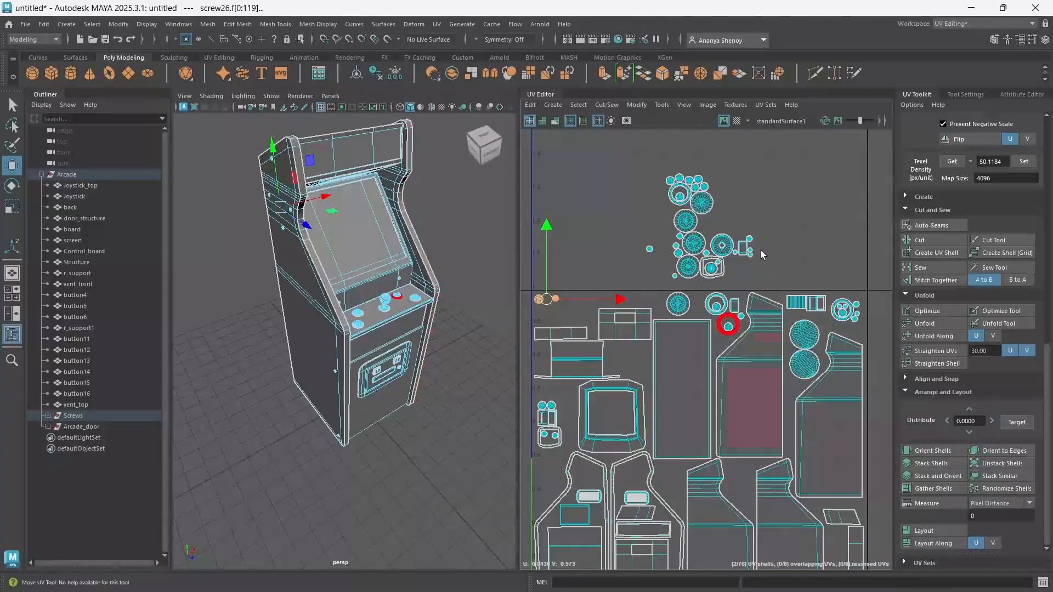
{"action": "left_click", "coordinate": [746, 248]}
{"action": "left_click_drag", "start_coordinate": [744, 248], "coordinate": [570, 307]}
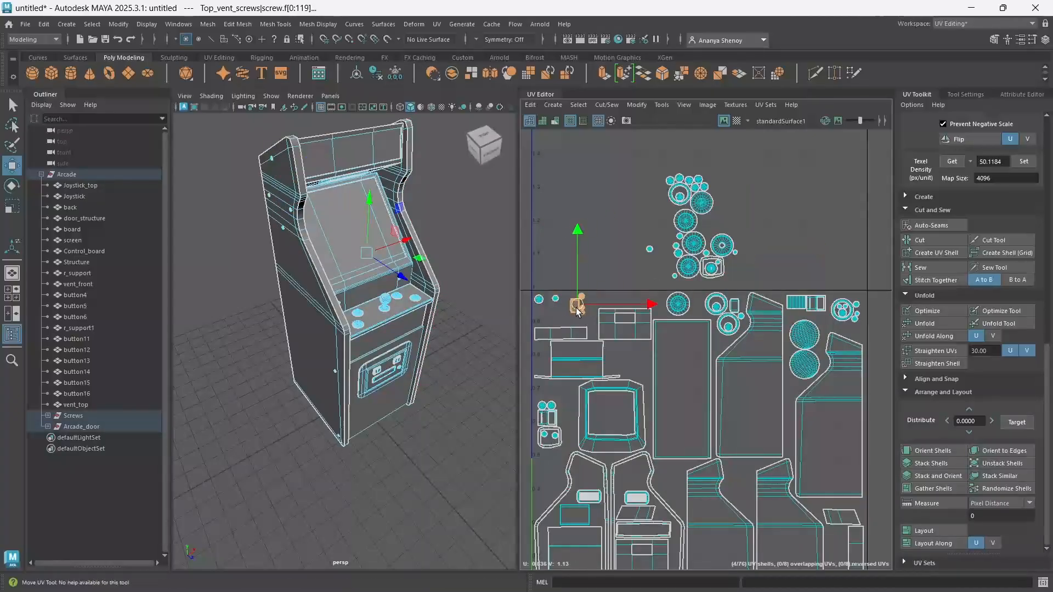
- Move the button16 ring shell and its screw shells above the first outlined side-structure shell, shifting two screws into the gap below the rounded-square shell
{"action": "left_click_drag", "start_coordinate": [711, 186], "coordinate": [550, 481]}
{"action": "middle_click_drag", "start_coordinate": [577, 449], "coordinate": [610, 407], "text": "alt"}
{"action": "scroll", "coordinate": [610, 407], "scroll_direction": "up", "scroll_amount": 5}
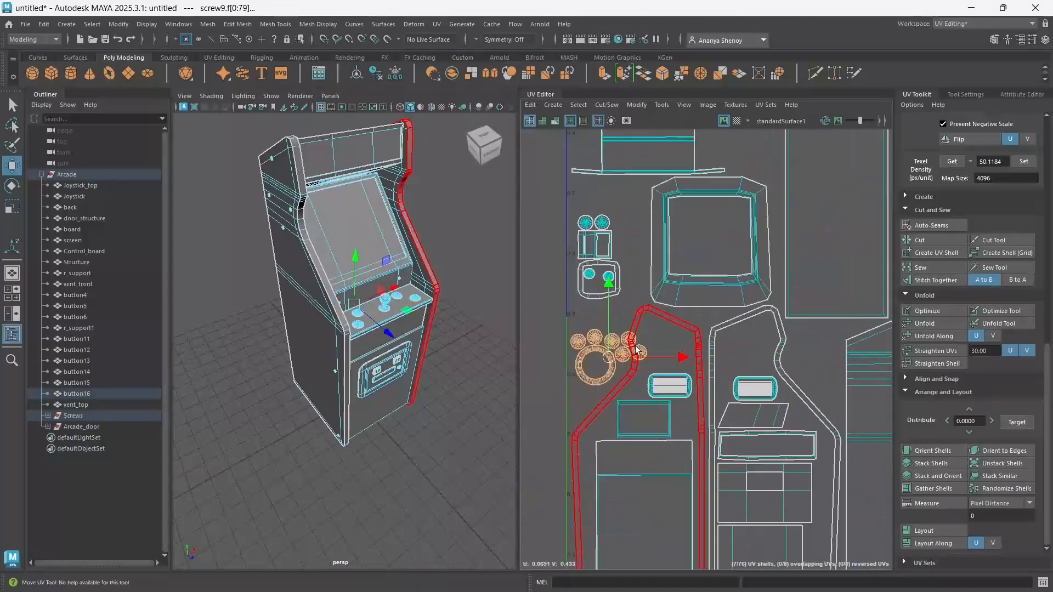
{"action": "left_click", "coordinate": [636, 354]}
{"action": "left_click_drag", "start_coordinate": [637, 355], "coordinate": [632, 273]}
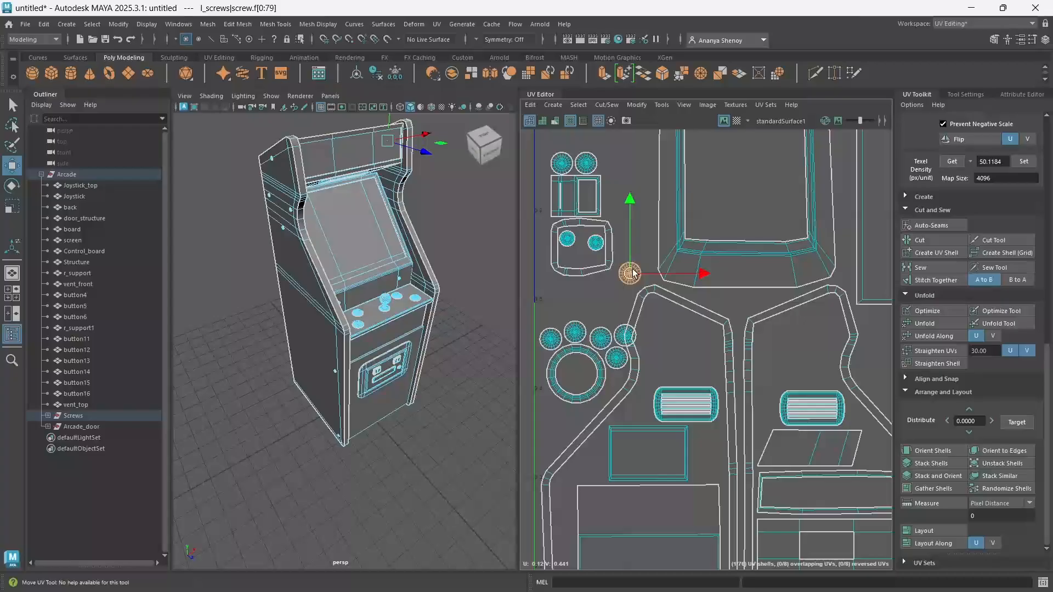
{"action": "left_click", "coordinate": [625, 335]}
{"action": "left_click_drag", "start_coordinate": [626, 335], "coordinate": [617, 304]}
- Move the button6 shell into the gap above the screen frame, and the Keyhole shell with its surrounding shells between the two lower side panels
{"action": "scroll", "coordinate": [616, 303], "scroll_direction": "down", "scroll_amount": 8}
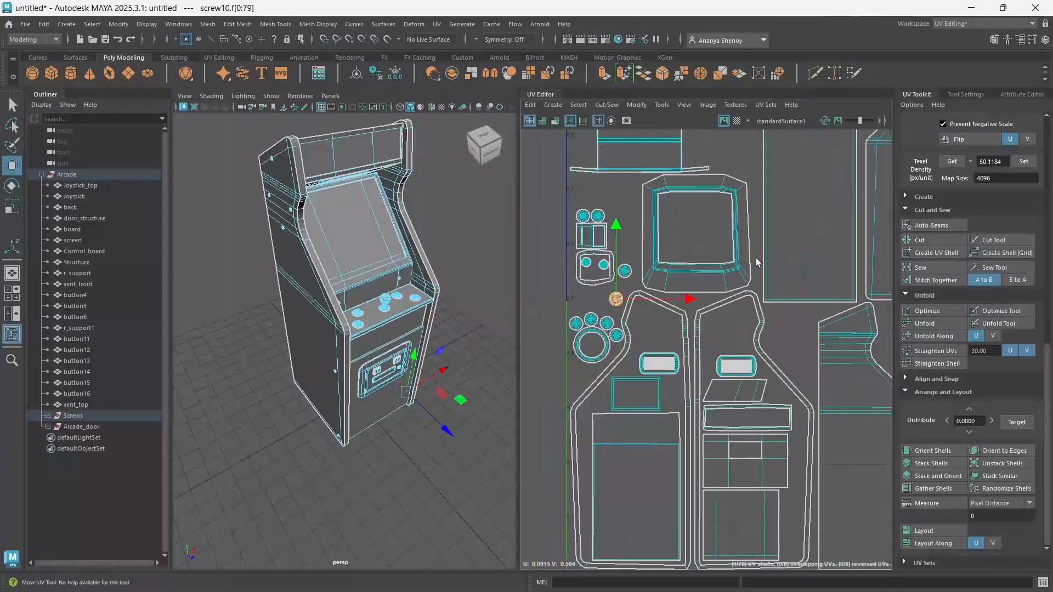
{"action": "scroll", "coordinate": [730, 258], "scroll_direction": "up", "scroll_amount": 5}
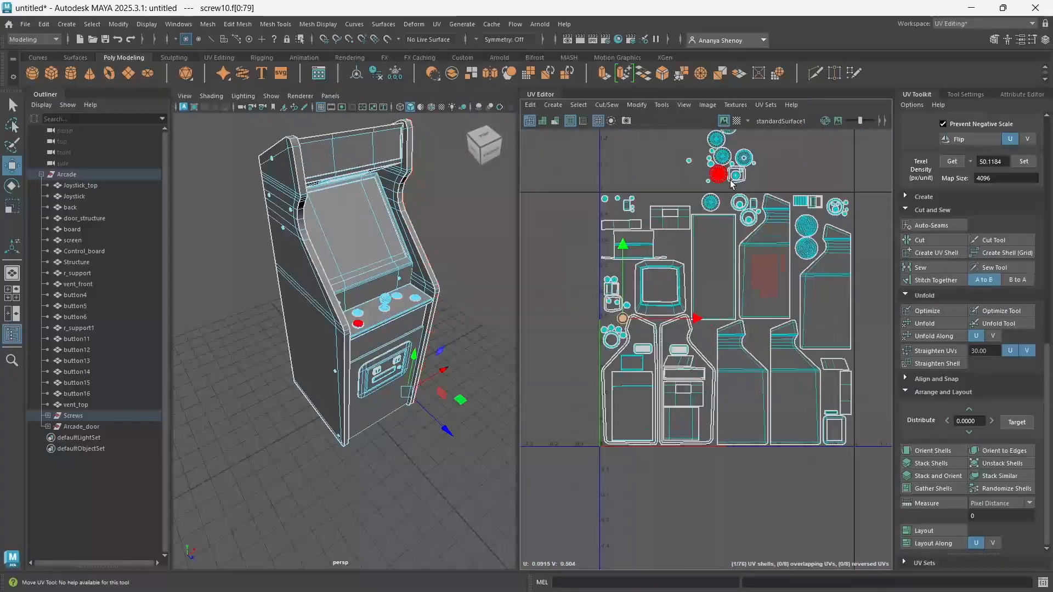
{"action": "middle_click_drag", "start_coordinate": [721, 277], "coordinate": [745, 211], "text": "alt"}
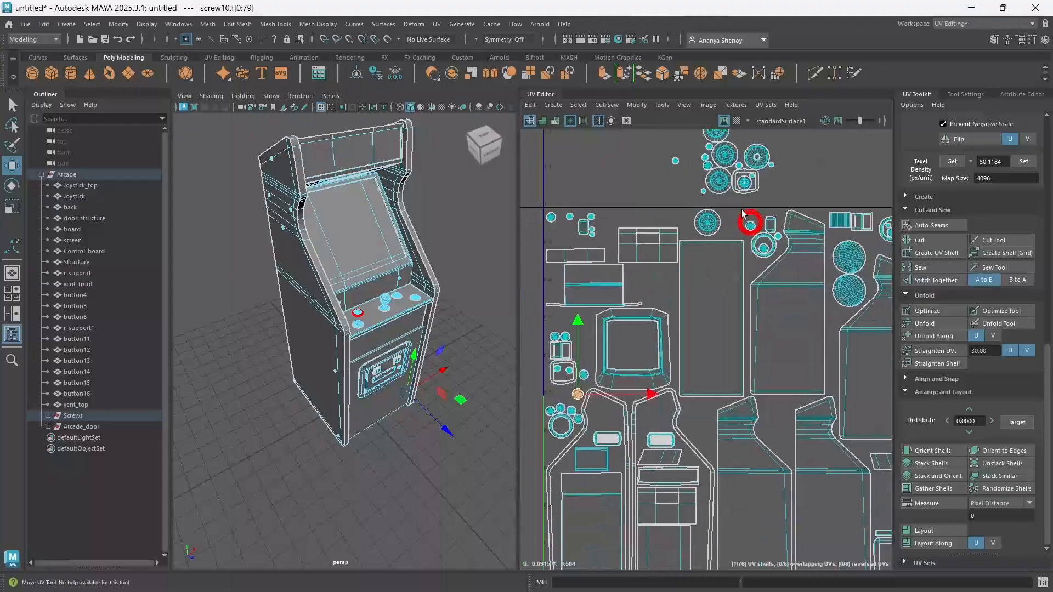
{"action": "left_click", "coordinate": [757, 160]}
{"action": "left_click_drag", "start_coordinate": [757, 160], "coordinate": [648, 288]}
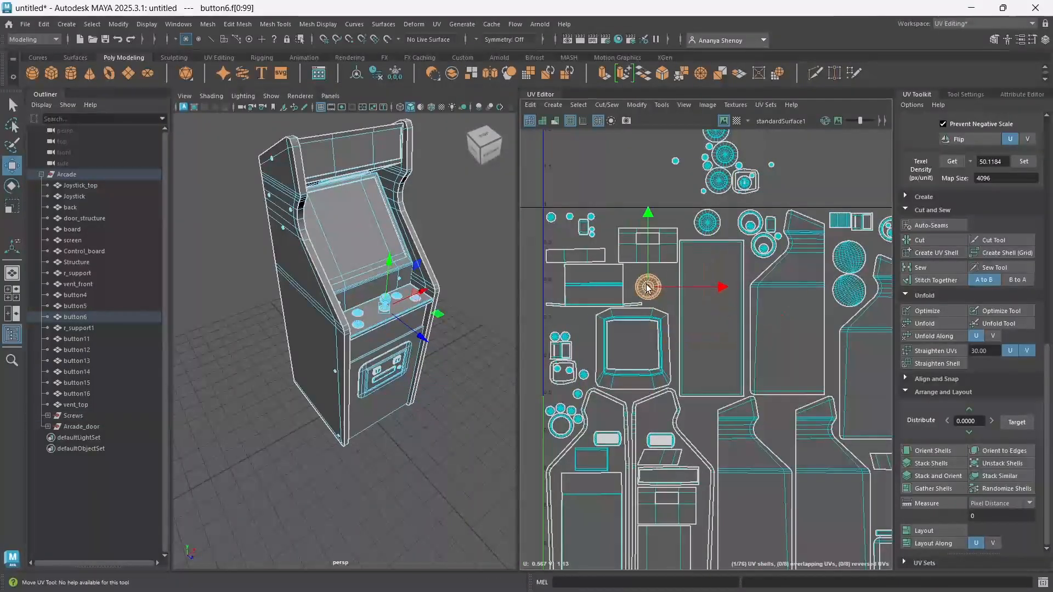
{"action": "left_click", "coordinate": [746, 183]}
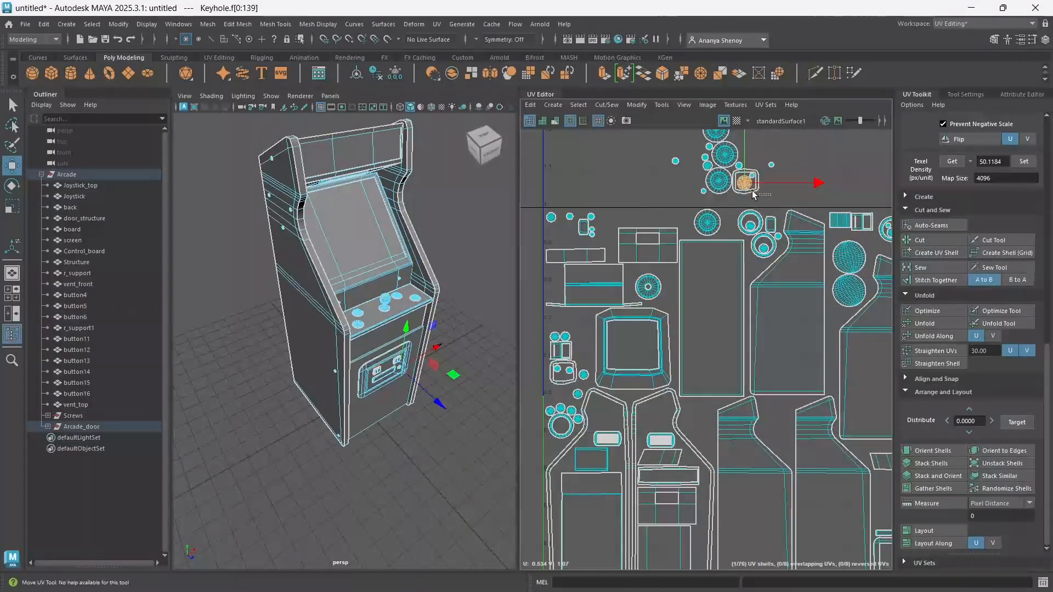
{"action": "left_click", "coordinate": [739, 179], "text": "shift"}
{"action": "left_click_drag", "start_coordinate": [751, 183], "coordinate": [779, 419]}
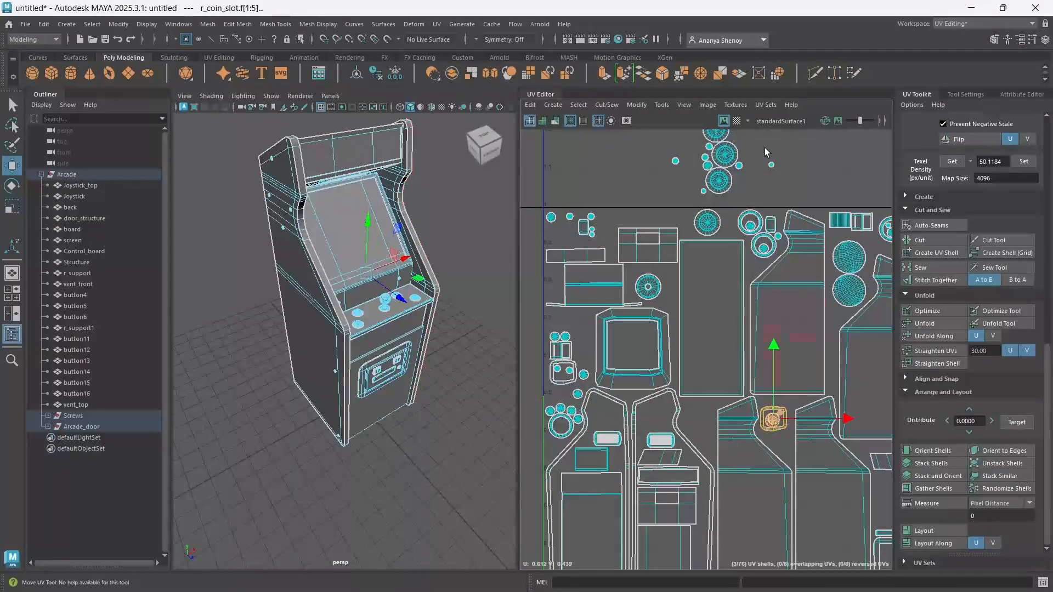
- Move the button11 and Middle_big_screw shells into the tile's upper area, fitting button11 among the small screws in the corner
{"action": "middle_click_drag", "start_coordinate": [738, 163], "coordinate": [702, 216], "text": "alt"}
{"action": "left_click", "coordinate": [695, 165]}
{"action": "left_click", "coordinate": [683, 181], "text": "shift"}
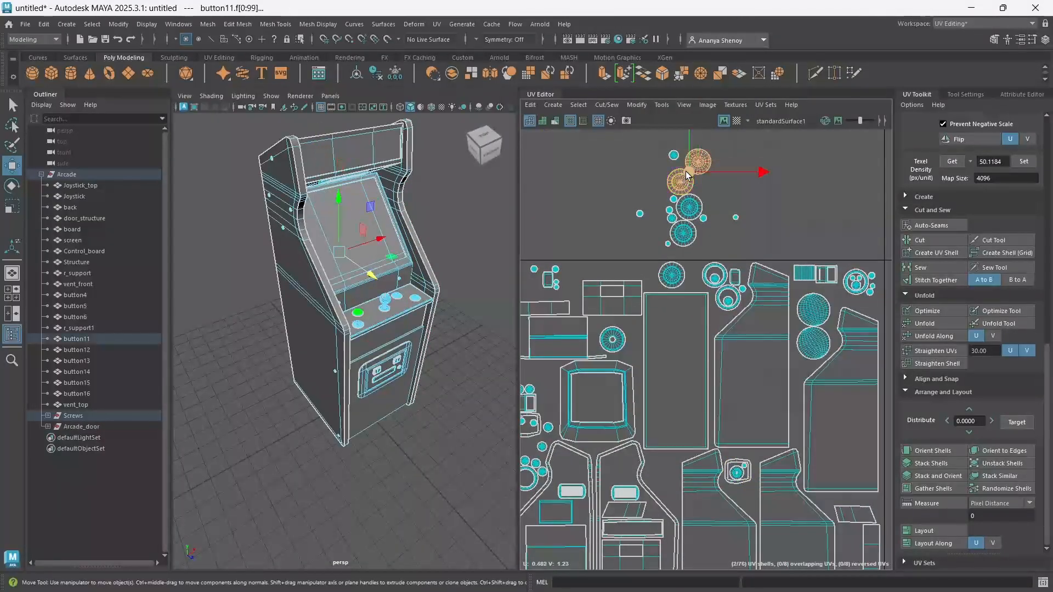
{"action": "left_click_drag", "start_coordinate": [682, 181], "coordinate": [573, 266]}
{"action": "middle_click_drag", "start_coordinate": [573, 266], "coordinate": [710, 261], "text": "alt"}
{"action": "left_click", "coordinate": [679, 277]}
{"action": "mouse_move", "coordinate": [680, 281]}
{"action": "left_mouse_down"}
{"action": "mouse_move", "coordinate": [631, 286]}
{"action": "mouse_move", "coordinate": [682, 288]}
{"action": "mouse_move", "coordinate": [679, 272]}
{"action": "left_mouse_up"}
{"action": "left_click", "coordinate": [671, 264]}
{"action": "left_click", "coordinate": [692, 276]}
{"action": "left_click", "coordinate": [721, 268]}
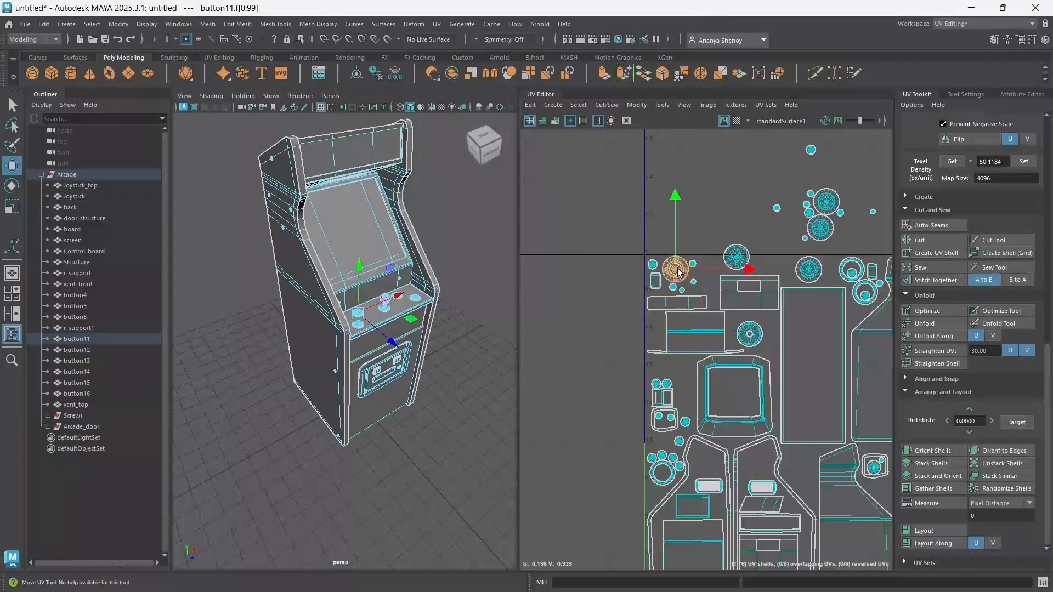
- Place the Middle_big_screw shell beside the first lower side panel, and the button4 shell beside the round button shell above the back panel
{"action": "left_click", "coordinate": [737, 258]}
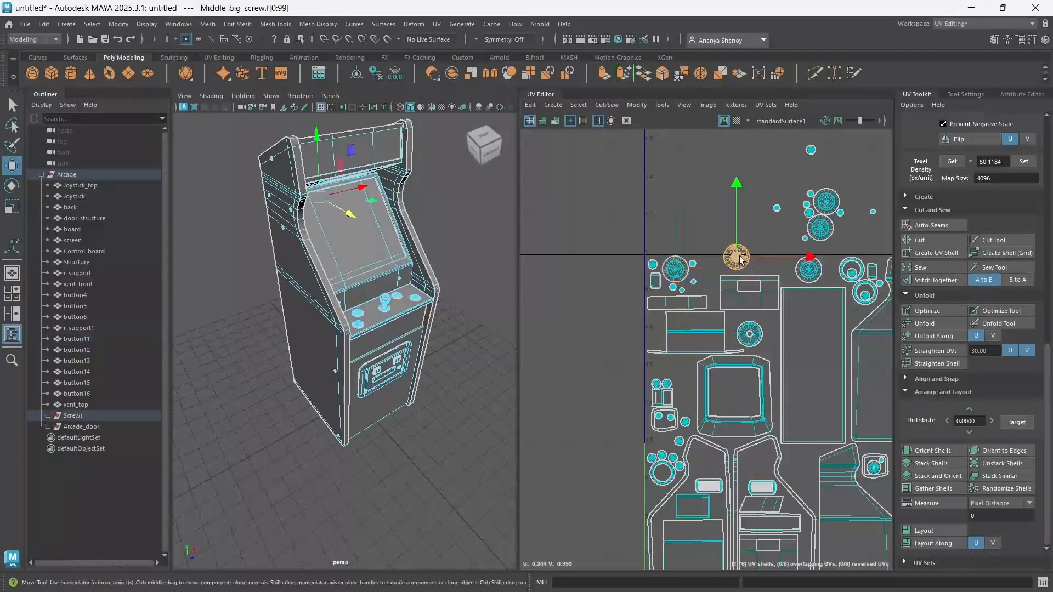
{"action": "left_click_drag", "start_coordinate": [738, 257], "coordinate": [806, 464]}
{"action": "middle_click_drag", "start_coordinate": [806, 464], "coordinate": [704, 434], "text": "alt"}
{"action": "left_click", "coordinate": [718, 200]}
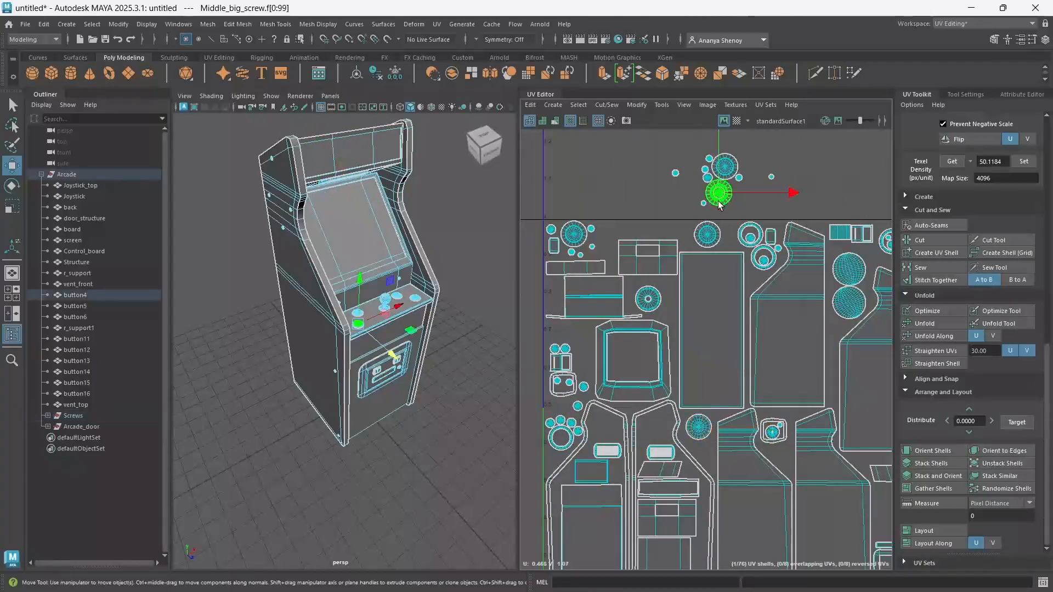
{"action": "left_click_drag", "start_coordinate": [718, 201], "coordinate": [723, 236]}
{"action": "left_click", "coordinate": [704, 243]}
{"action": "left_click", "coordinate": [727, 239]}
- Move the button15 shell into the gap beside the narrow board shell, and nudge the board shell toward the tile edge
{"action": "left_click", "coordinate": [723, 168]}
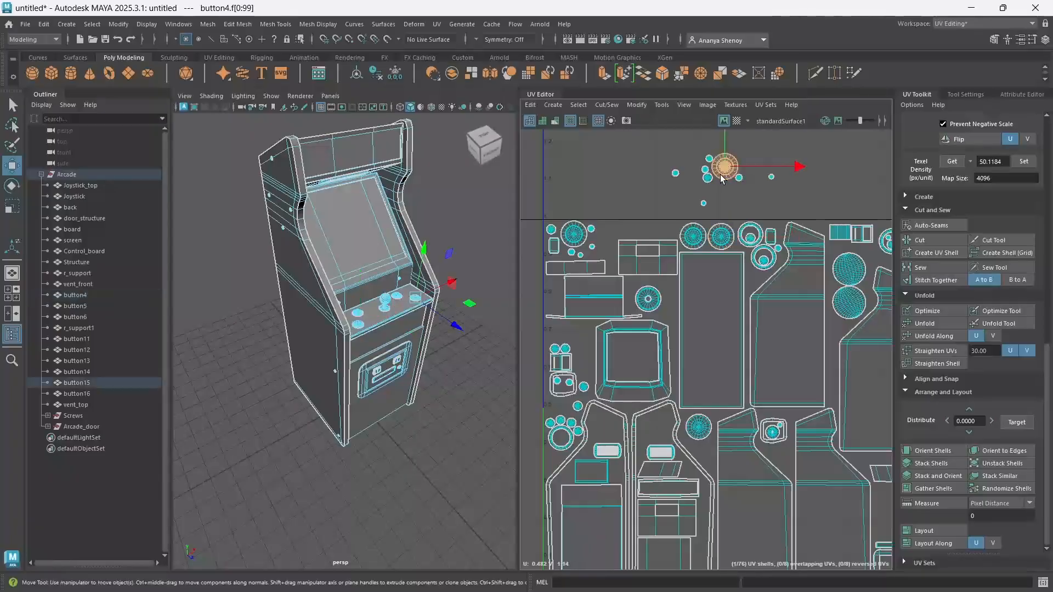
{"action": "left_click_drag", "start_coordinate": [724, 168], "coordinate": [713, 470]}
{"action": "middle_click_drag", "start_coordinate": [711, 471], "coordinate": [648, 252], "text": "alt"}
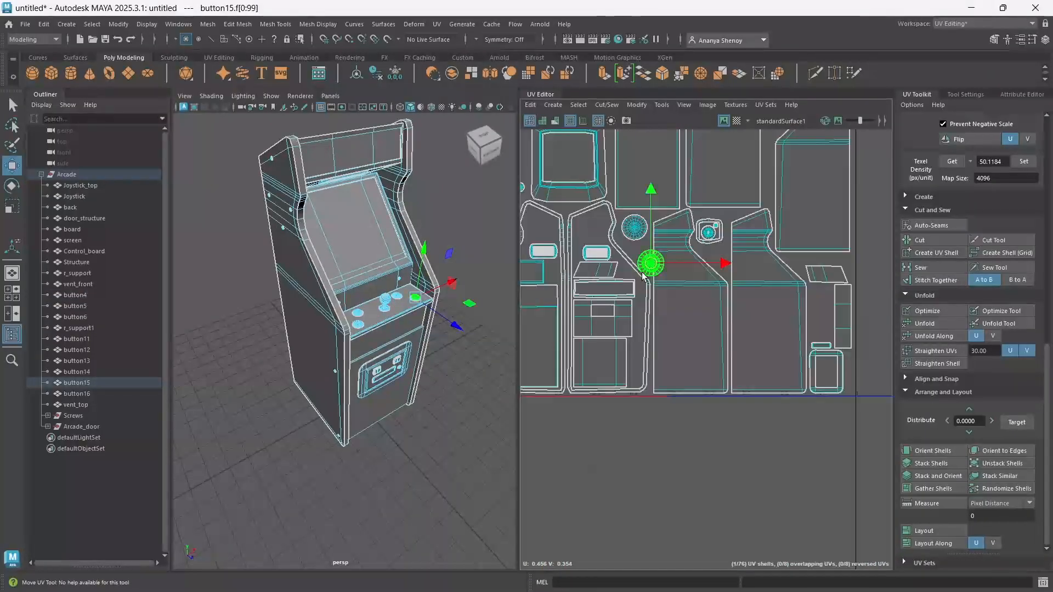
{"action": "left_click_drag", "start_coordinate": [643, 275], "coordinate": [819, 318]}
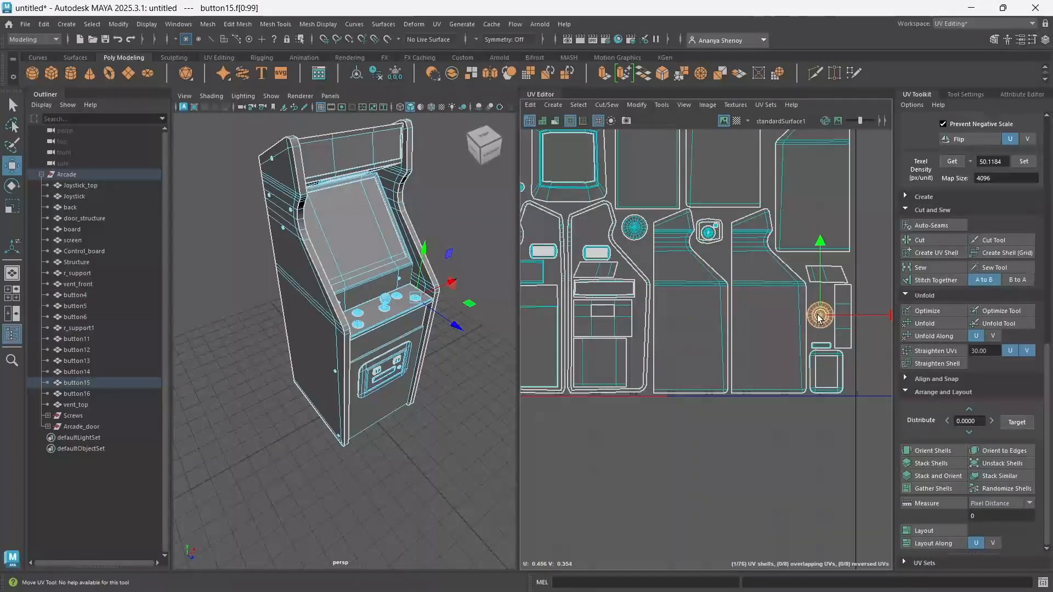
{"action": "left_click", "coordinate": [838, 338]}
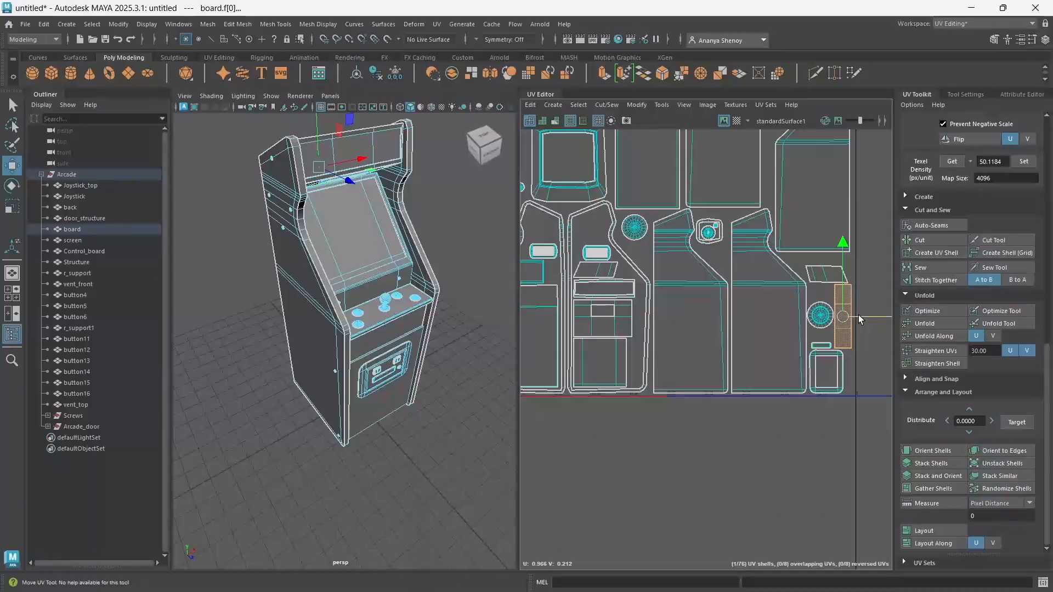
{"action": "left_click", "coordinate": [817, 317]}
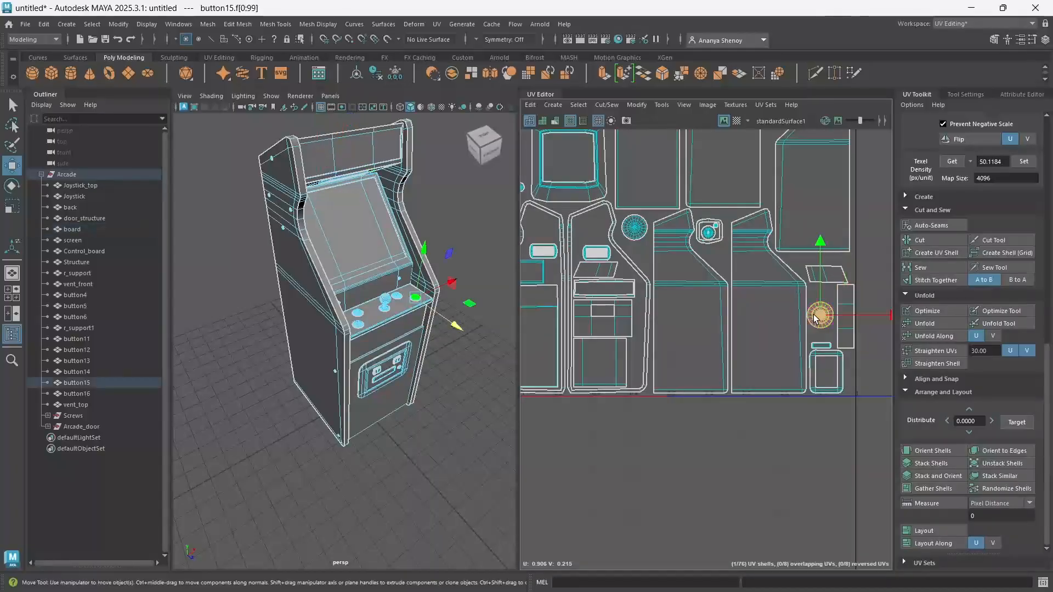
- Move the screw21 and screw29 shells into the tile's top strip beside the button11 group and space them apart
{"action": "scroll", "coordinate": [810, 303], "scroll_direction": "down", "scroll_amount": 4}
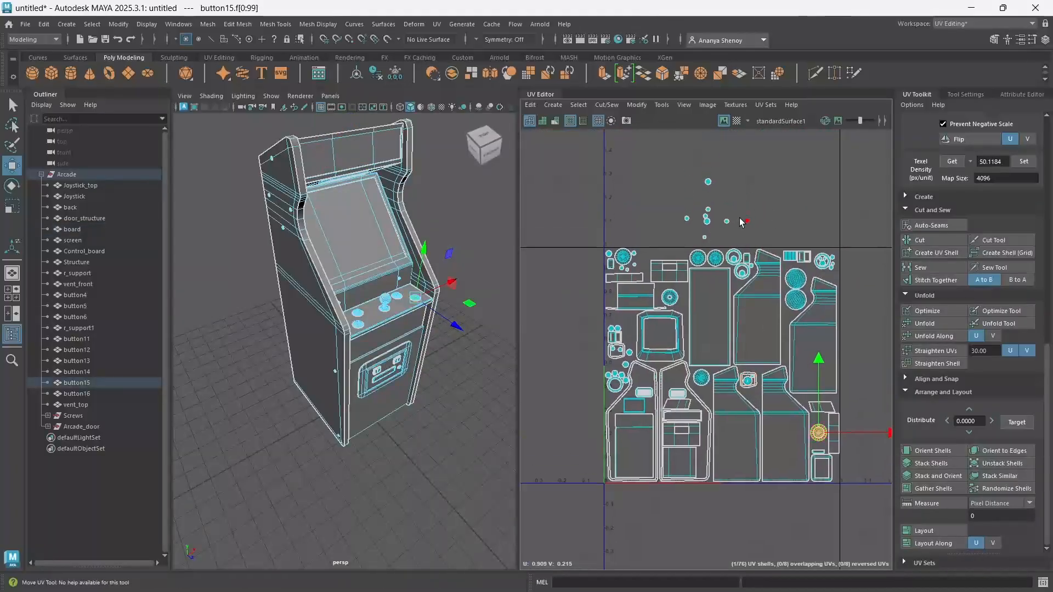
{"action": "left_click", "coordinate": [706, 222]}
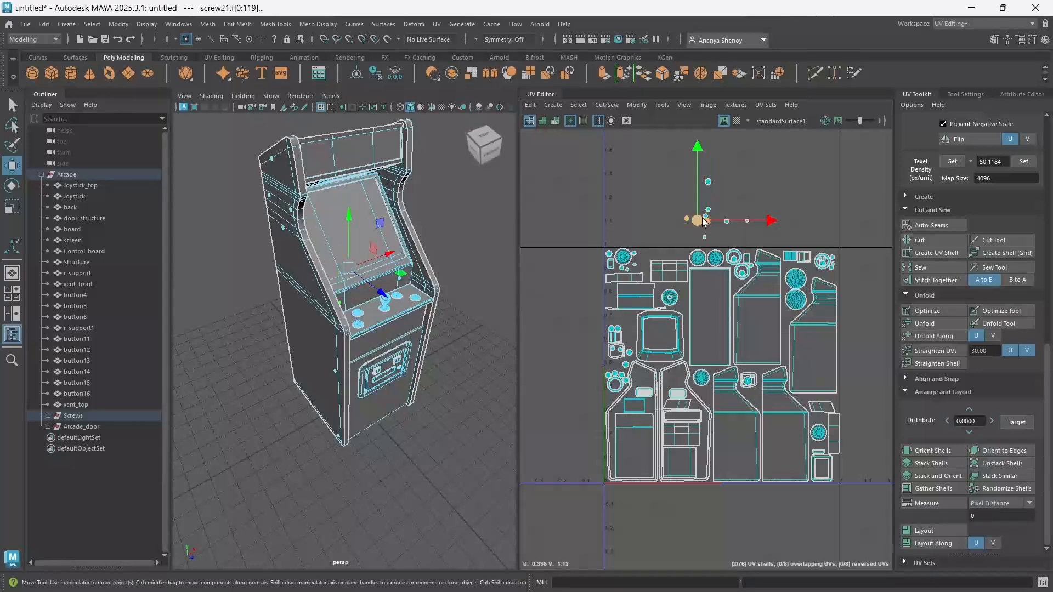
{"action": "left_click_drag", "start_coordinate": [695, 223], "coordinate": [656, 254]}
{"action": "scroll", "coordinate": [655, 255], "scroll_direction": "up", "scroll_amount": 4}
{"action": "left_click", "coordinate": [741, 262]}
{"action": "left_click", "coordinate": [677, 258]}
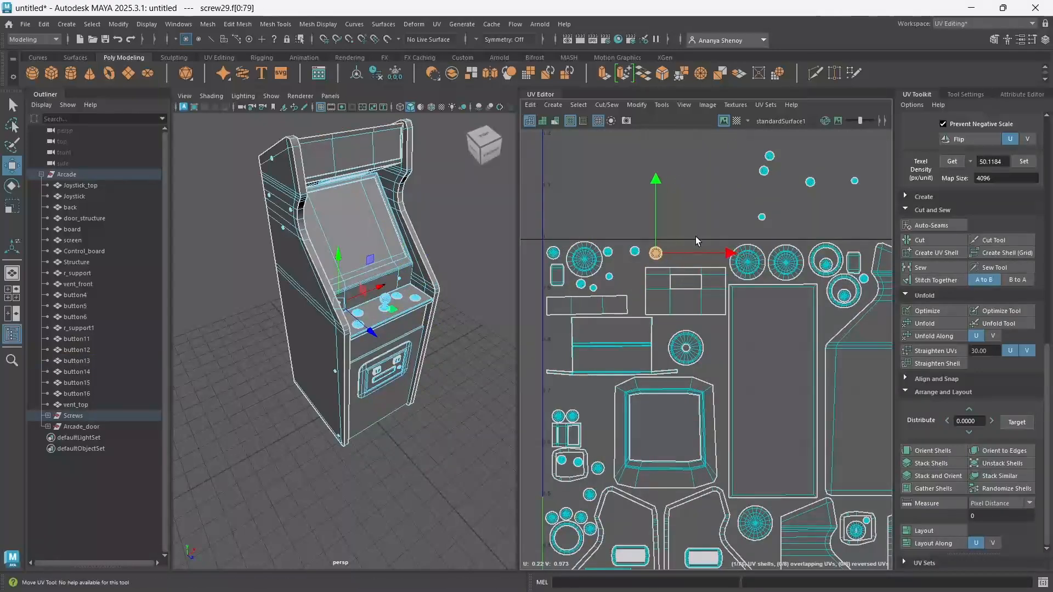
- Add the screw14, screw25 and screw20 shells to the row of small screws above the small panel shell
{"action": "left_click", "coordinate": [763, 218]}
{"action": "left_click_drag", "start_coordinate": [762, 215], "coordinate": [674, 253]}
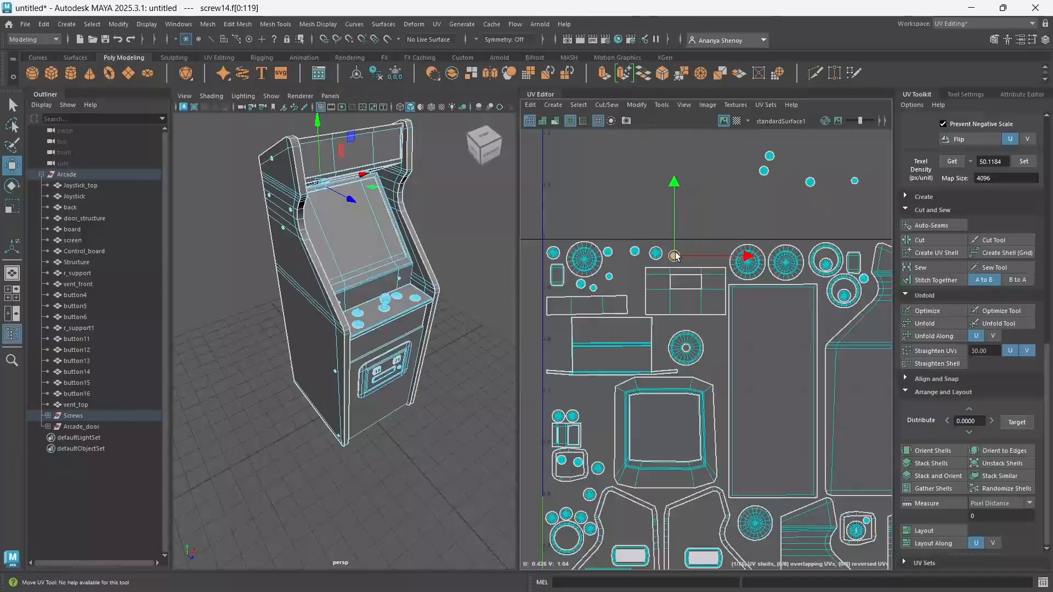
{"action": "left_click", "coordinate": [763, 171]}
{"action": "left_click_drag", "start_coordinate": [764, 171], "coordinate": [705, 252]}
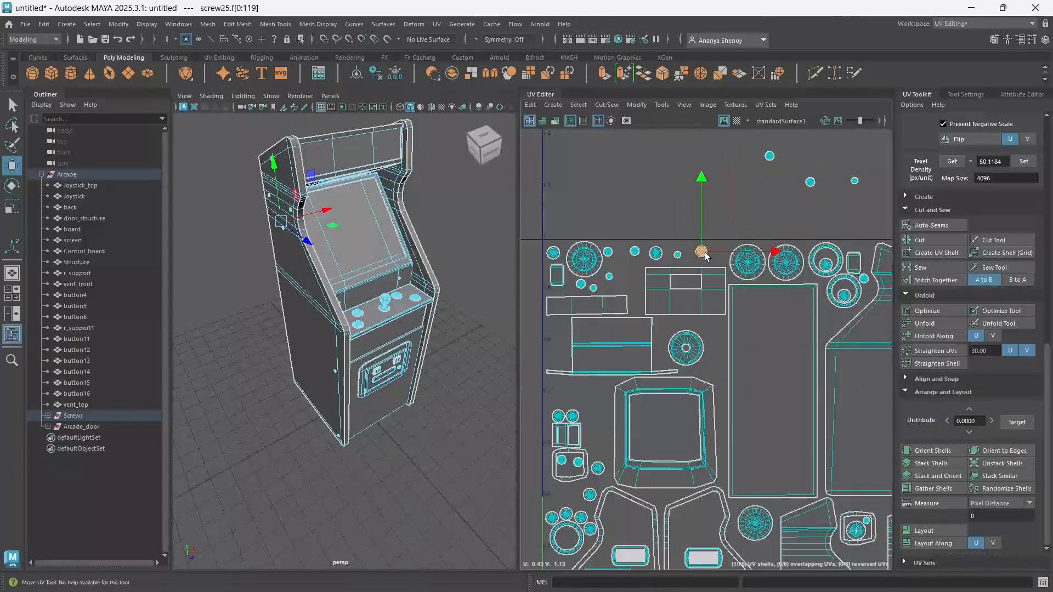
{"action": "left_click", "coordinate": [769, 156]}
{"action": "left_click_drag", "start_coordinate": [769, 157], "coordinate": [690, 249]}
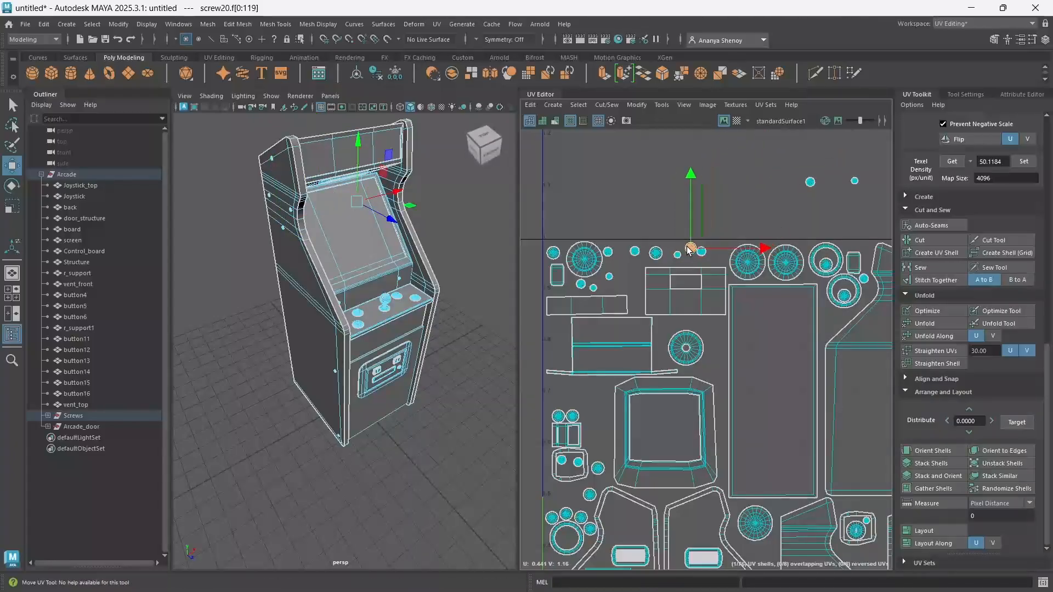
- Place the screw23 shell at the end of the screw row, and the screw13 shell among the screws beside the button11 shell
{"action": "left_click", "coordinate": [819, 201]}
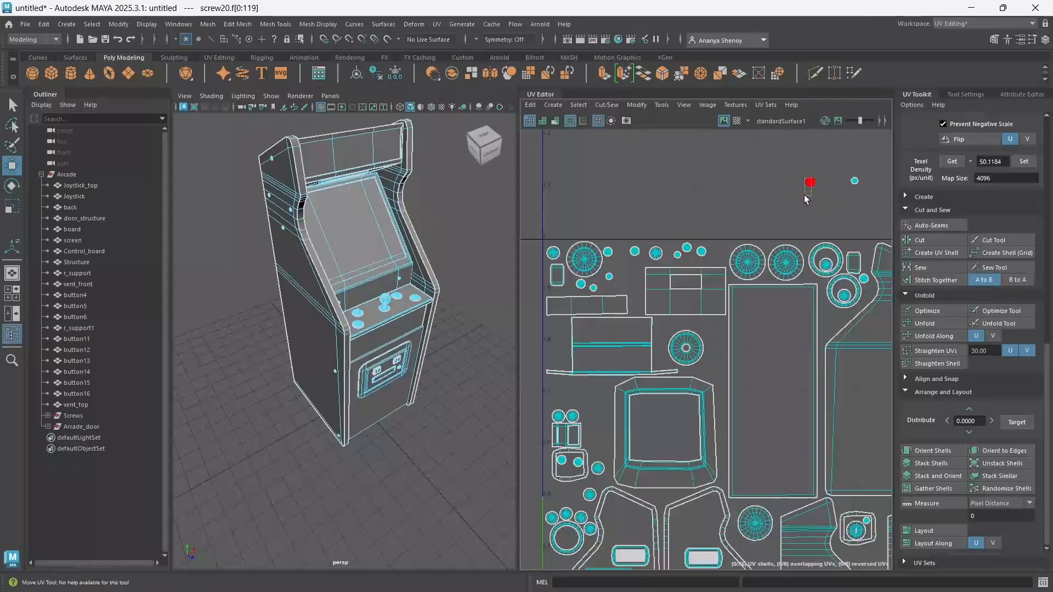
{"action": "left_click", "coordinate": [809, 182]}
{"action": "left_click_drag", "start_coordinate": [809, 182], "coordinate": [723, 258]}
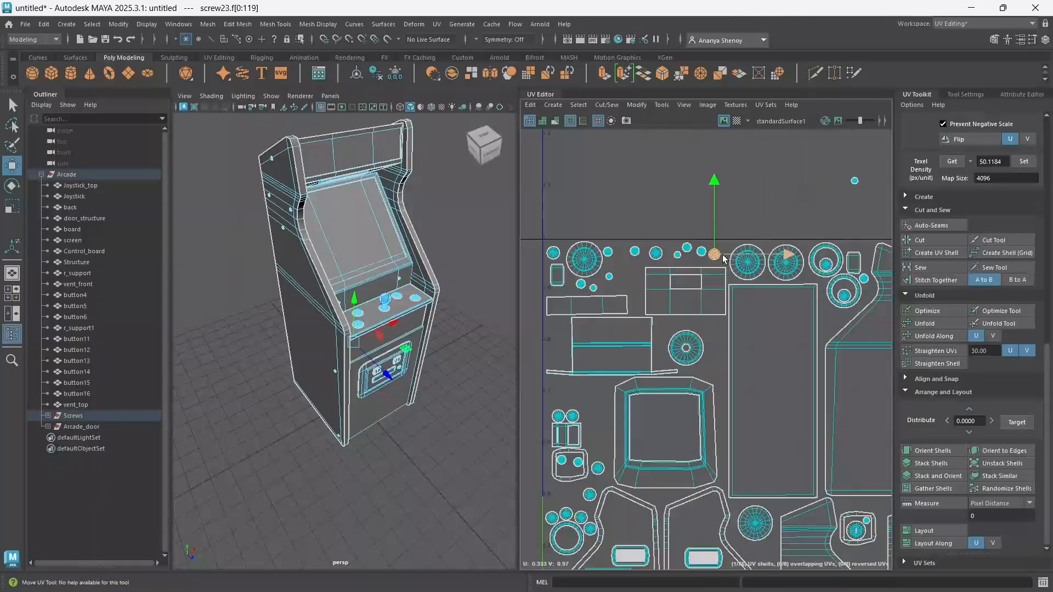
{"action": "left_click", "coordinate": [854, 181]}
{"action": "left_click_drag", "start_coordinate": [854, 181], "coordinate": [630, 264]}
- Move the last loose screw4 shell into the gap below the two joystick-top shells, between the upper side panels
{"action": "scroll", "coordinate": [625, 267], "scroll_direction": "down", "scroll_amount": 3}
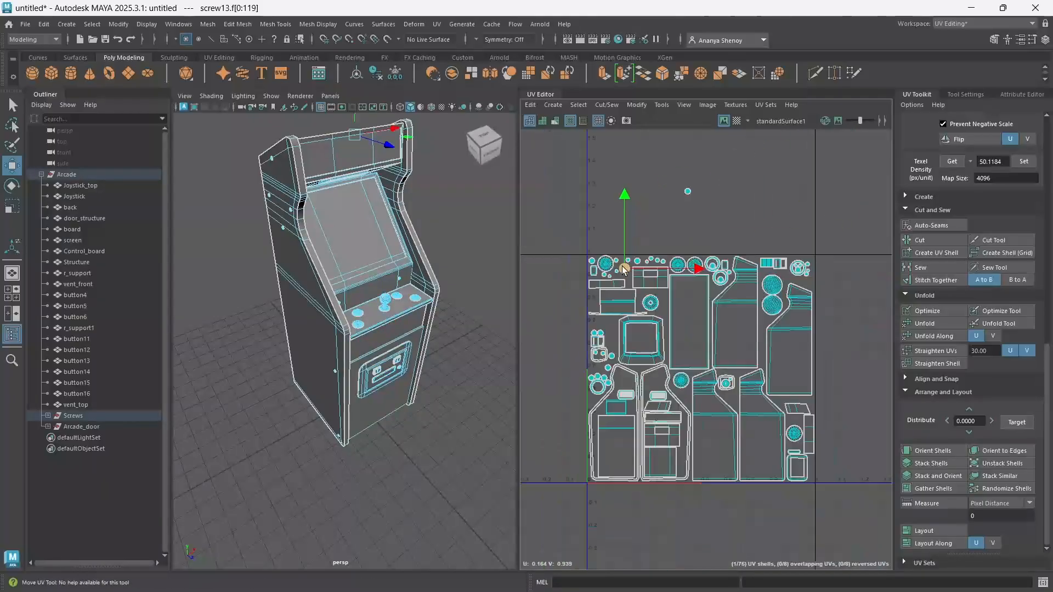
{"action": "scroll", "coordinate": [624, 269], "scroll_direction": "down", "scroll_amount": 3}
{"action": "left_click", "coordinate": [658, 229]}
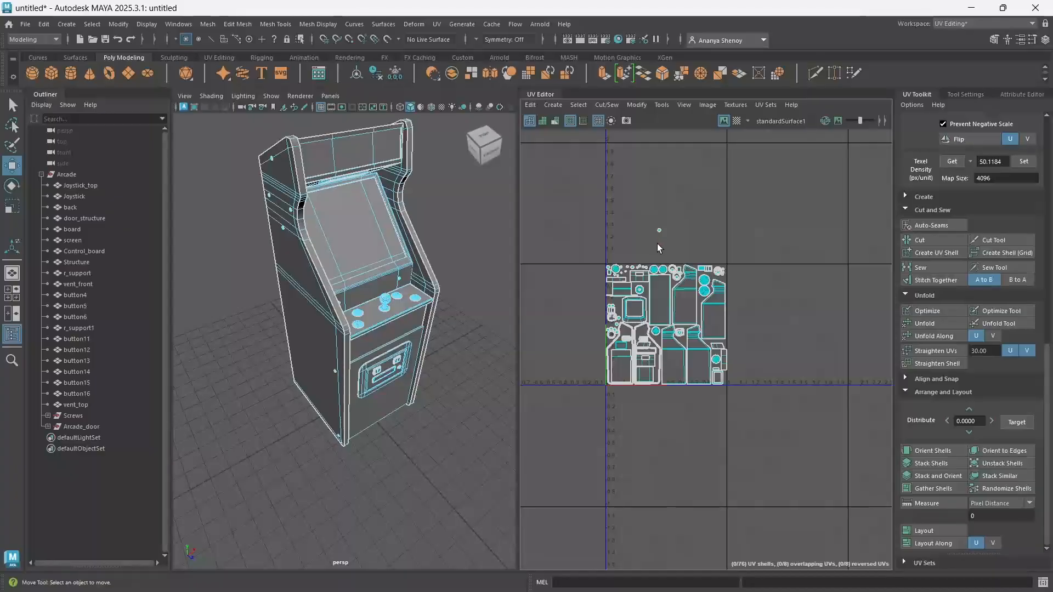
{"action": "left_click", "coordinate": [659, 231]}
{"action": "left_click_drag", "start_coordinate": [659, 233], "coordinate": [700, 307]}
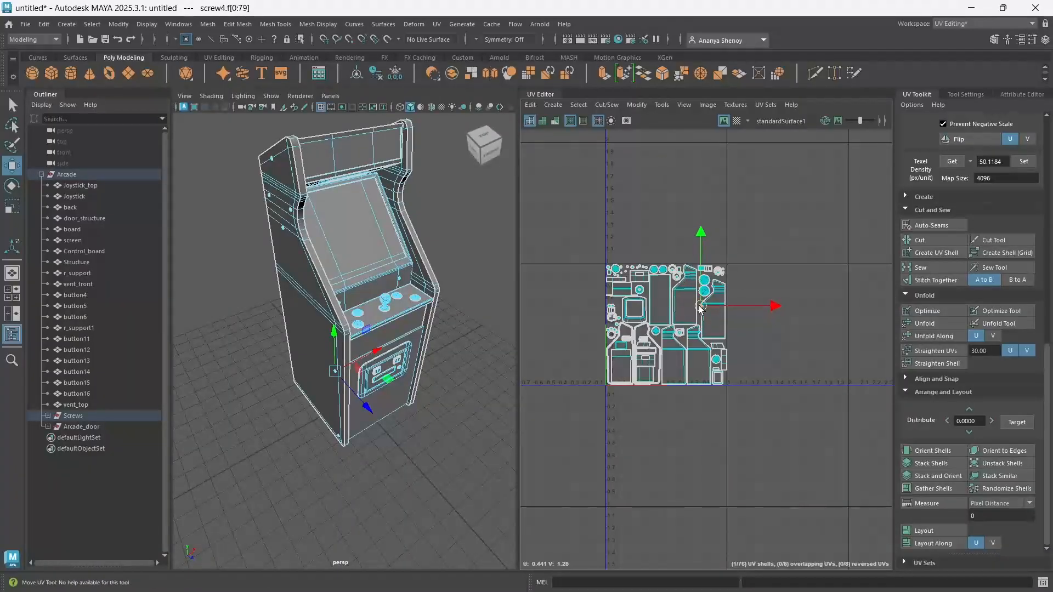
{"action": "scroll", "coordinate": [701, 308], "scroll_direction": "up", "scroll_amount": 6}
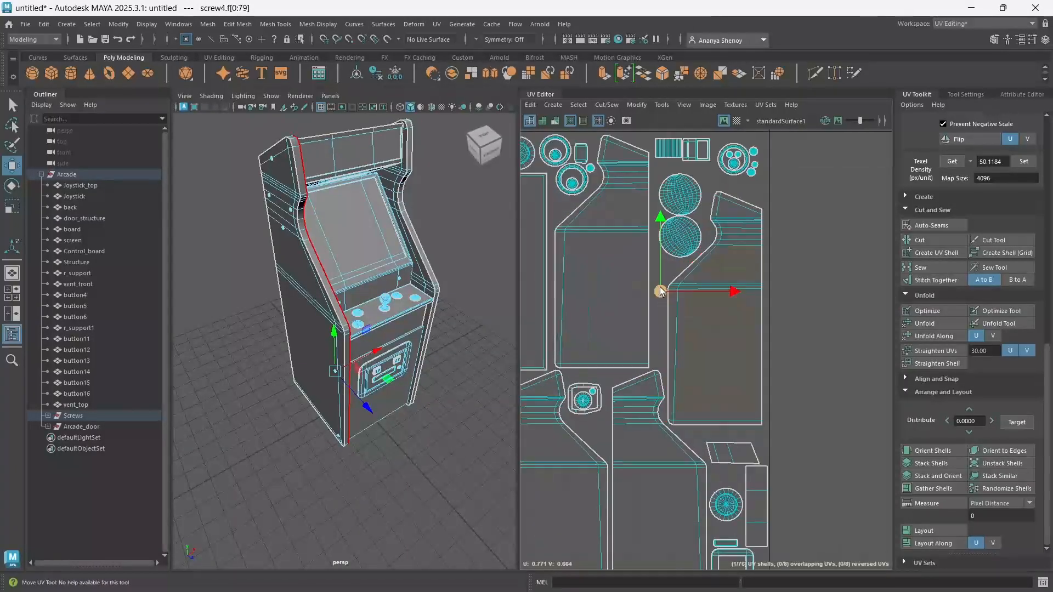
{"action": "scroll", "coordinate": [659, 293], "scroll_direction": "down", "scroll_amount": 6}
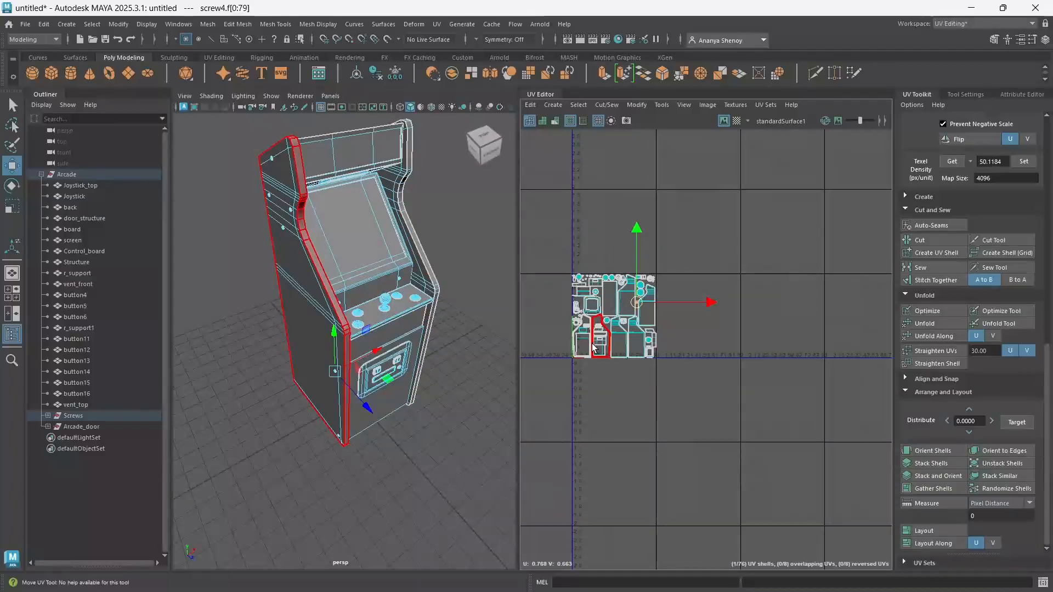
{"action": "scroll", "coordinate": [592, 308], "scroll_direction": "up", "scroll_amount": 2}
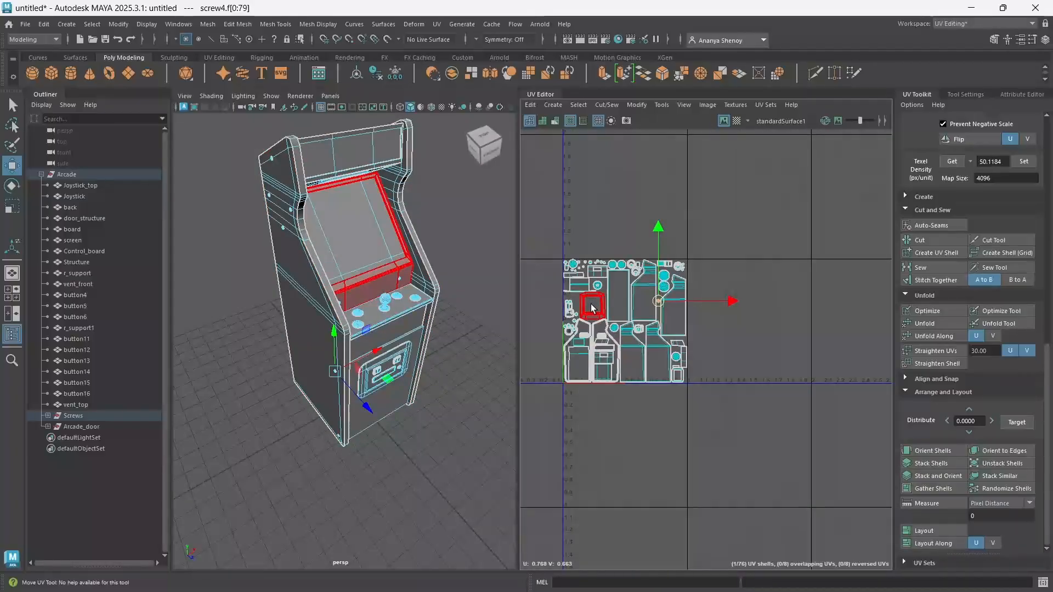
{"action": "scroll", "coordinate": [587, 306], "scroll_direction": "up", "scroll_amount": 5}
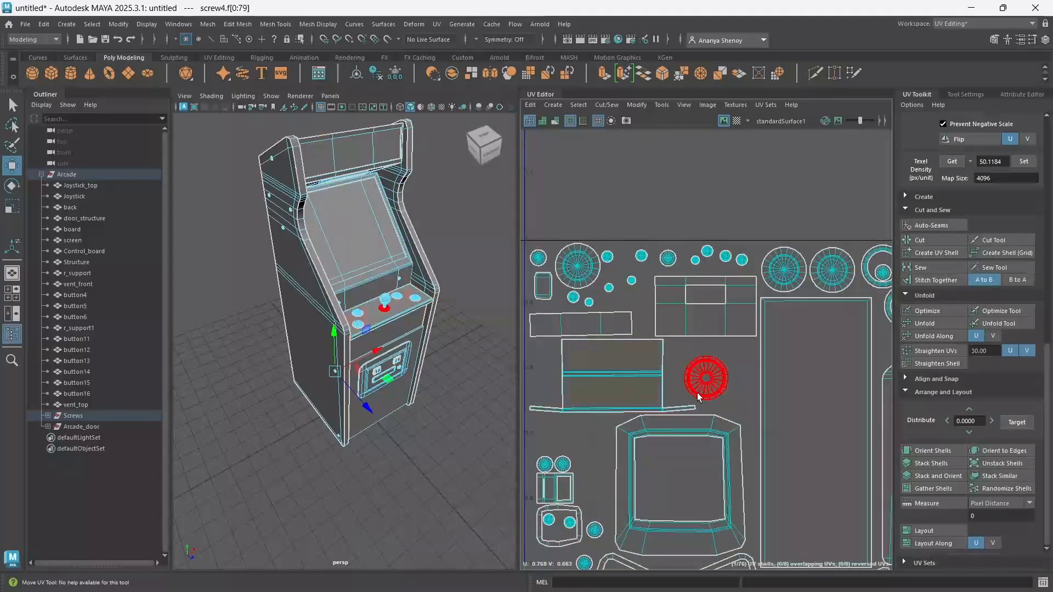
{"action": "scroll", "coordinate": [697, 393], "scroll_direction": "down", "scroll_amount": 5}
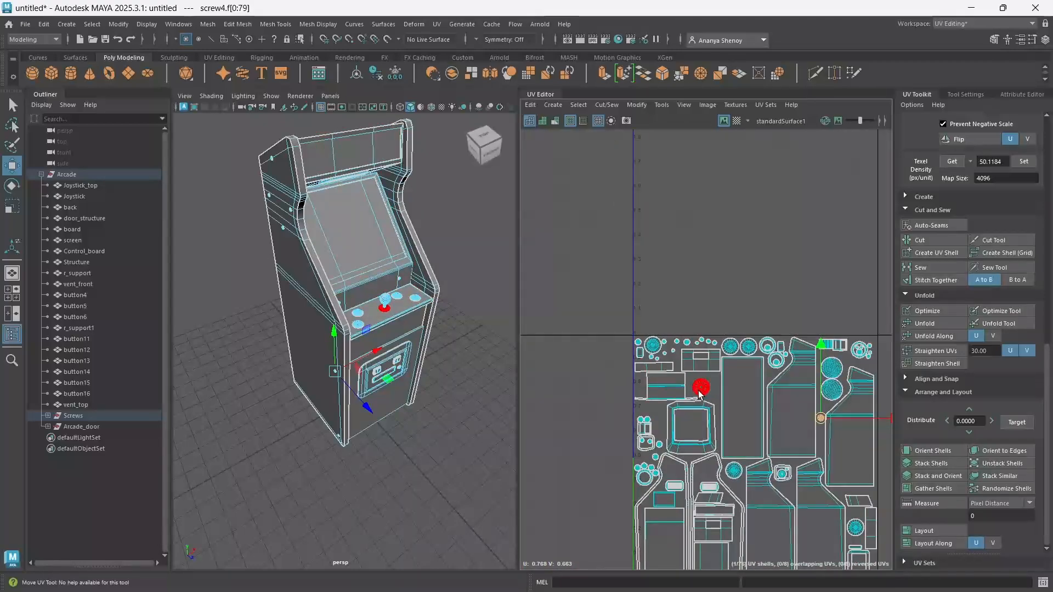